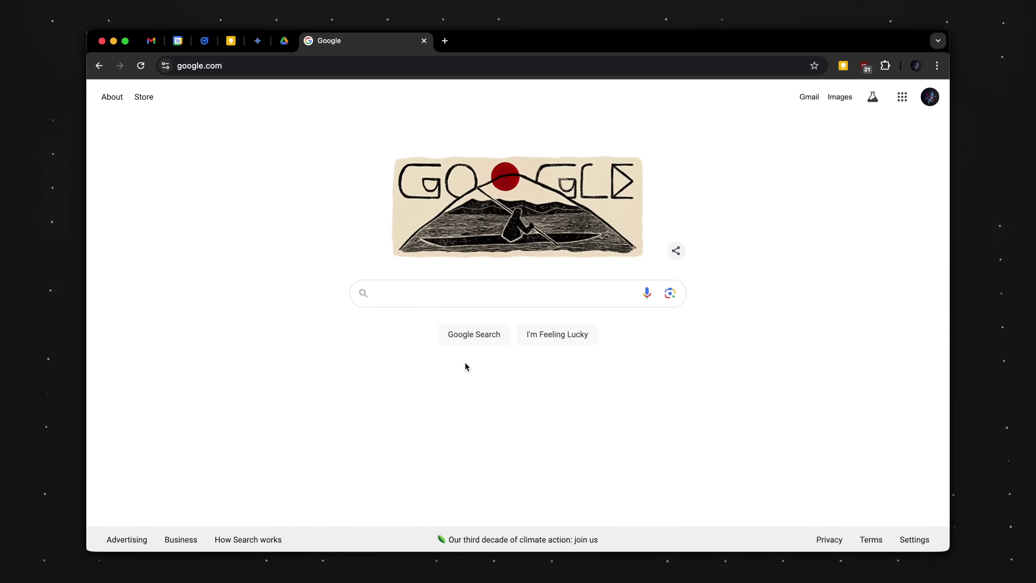
# - Load note.new in a fresh Chrome tab to open a blank Keep note
pyautogui.press('super+t')
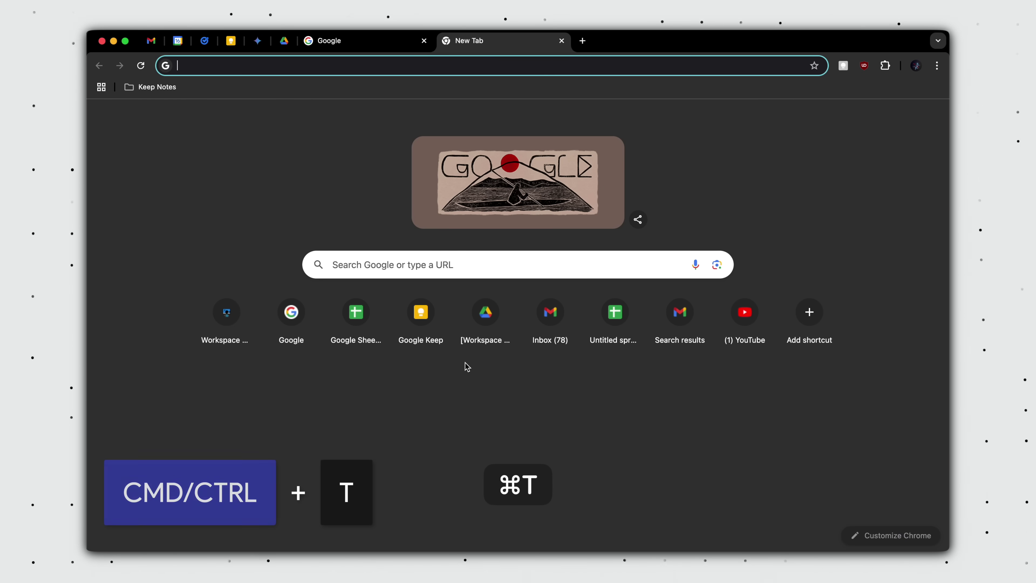
pyautogui.write('note.new')
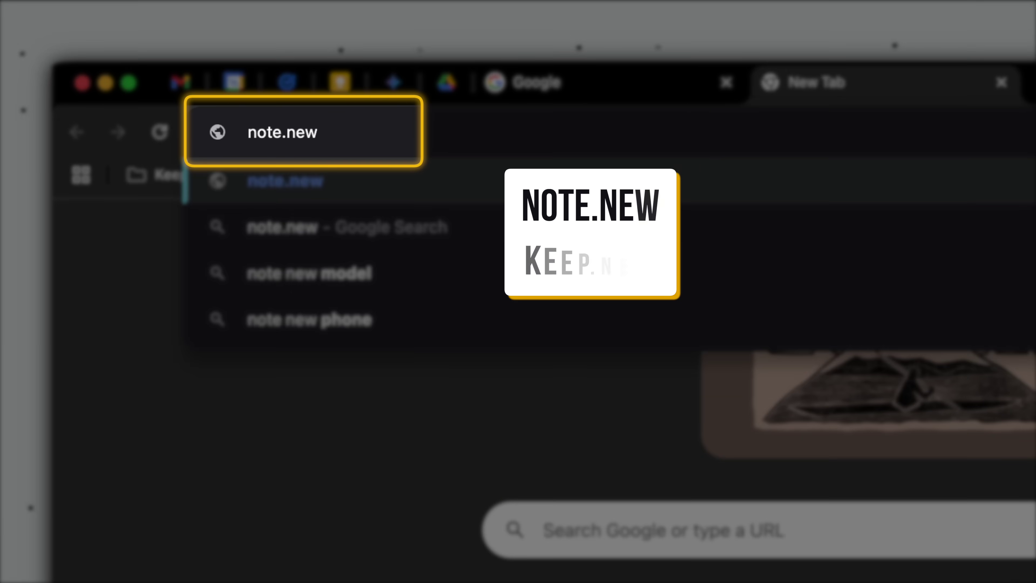
pyautogui.press('Return')
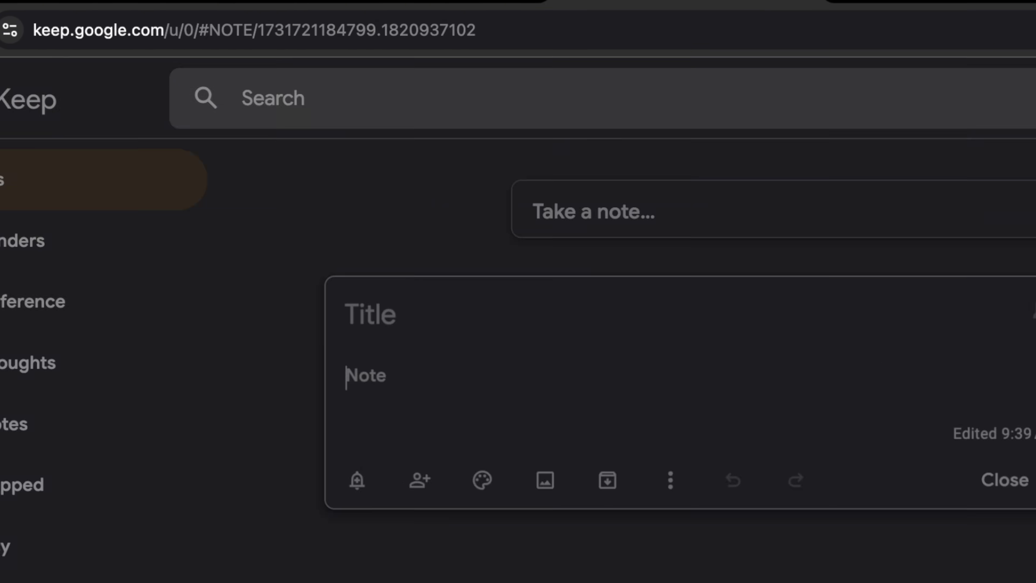
pyautogui.write('com')
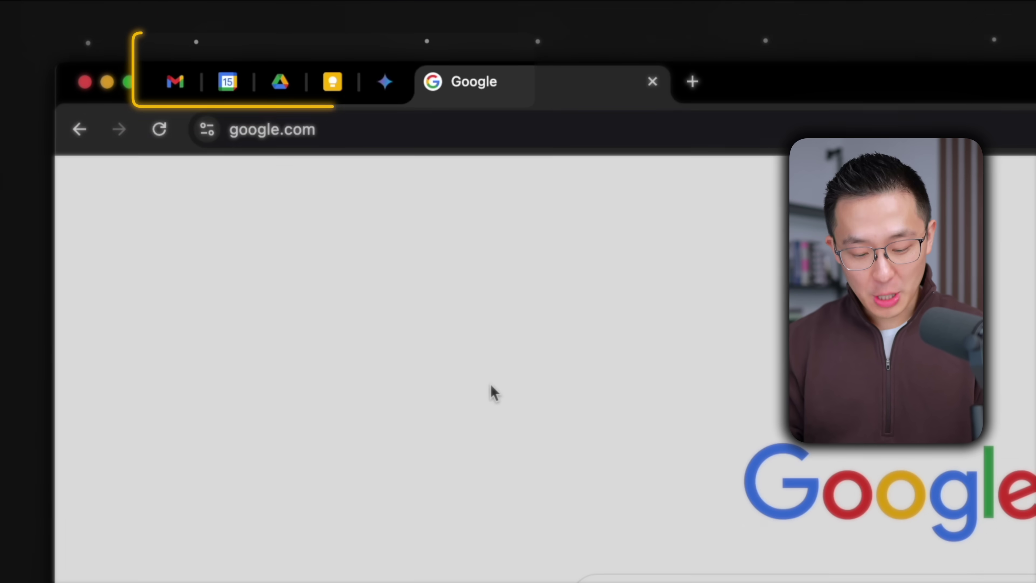
# - In the pinned Keep tab, start a new note reading 'start taking'
pyautogui.press('super+4')
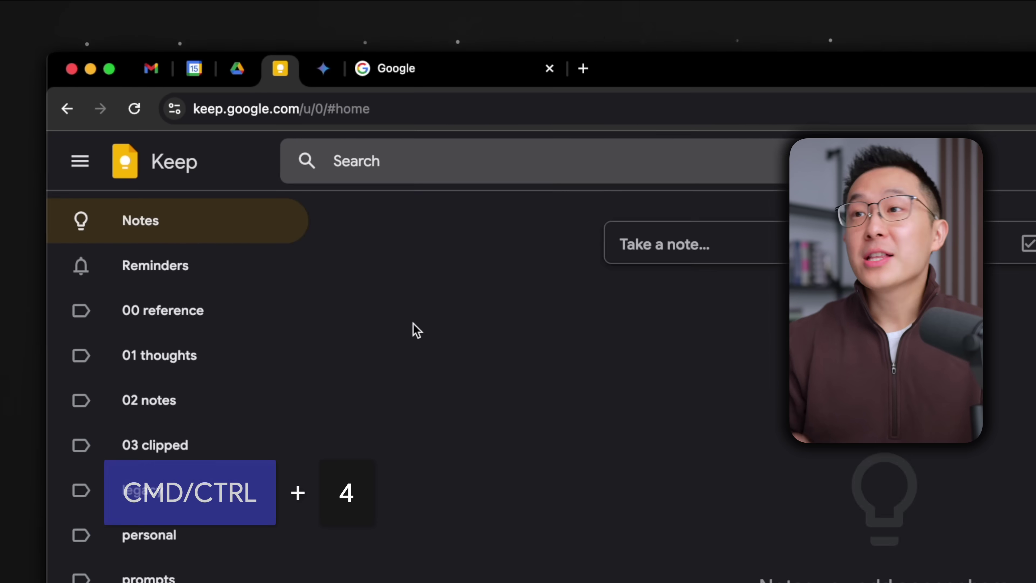
pyautogui.press('c')
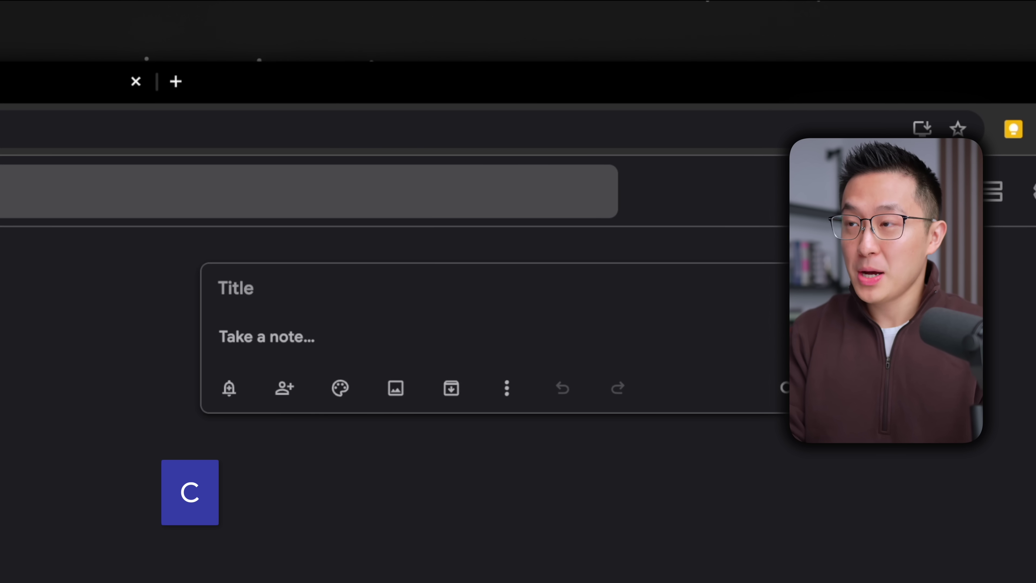
pyautogui.write('start taking')
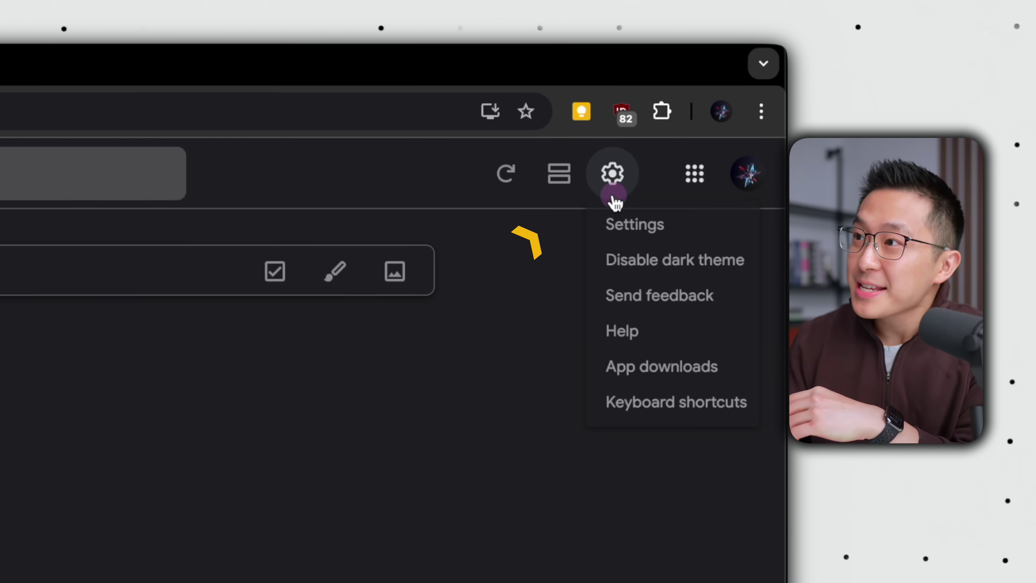
# - Save Keep's Evening reminder default as 8:00 PM and confirm Gmail's Later today snooze shows 8:00 PM
pyautogui.click(624, 212)
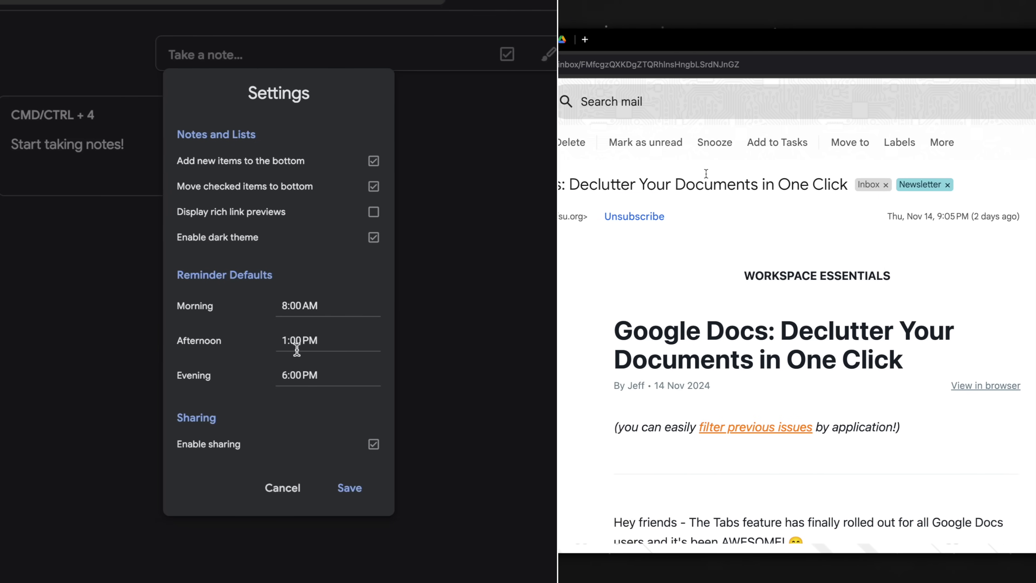
pyautogui.click(698, 142)
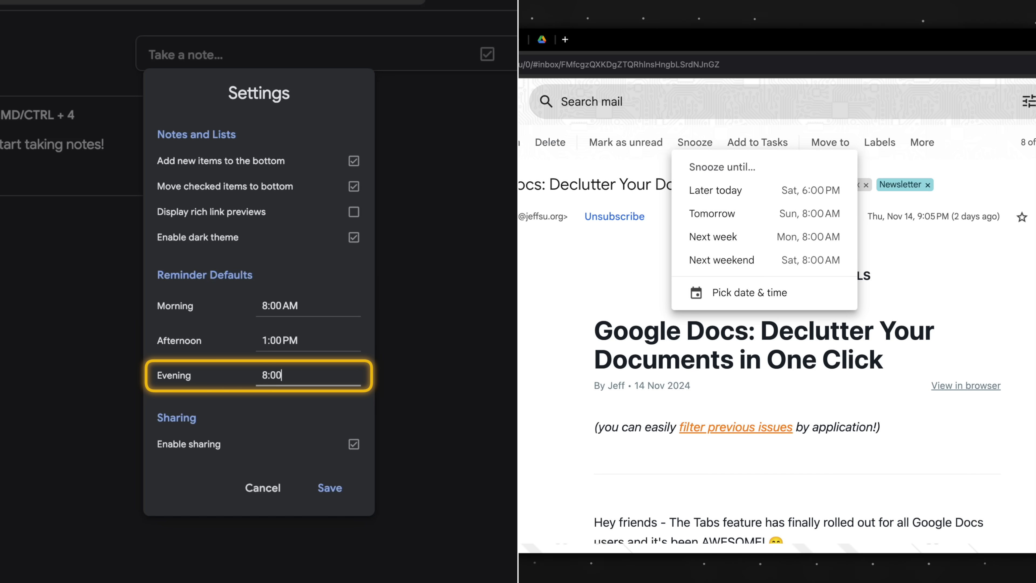
pyautogui.click(329, 487)
pyautogui.press('super+r')
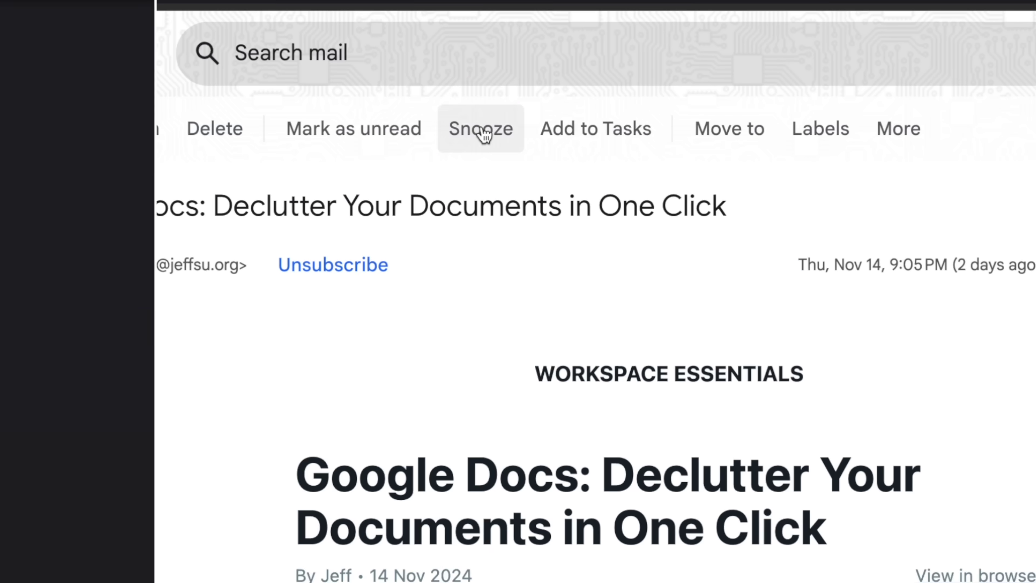
pyautogui.click(694, 142)
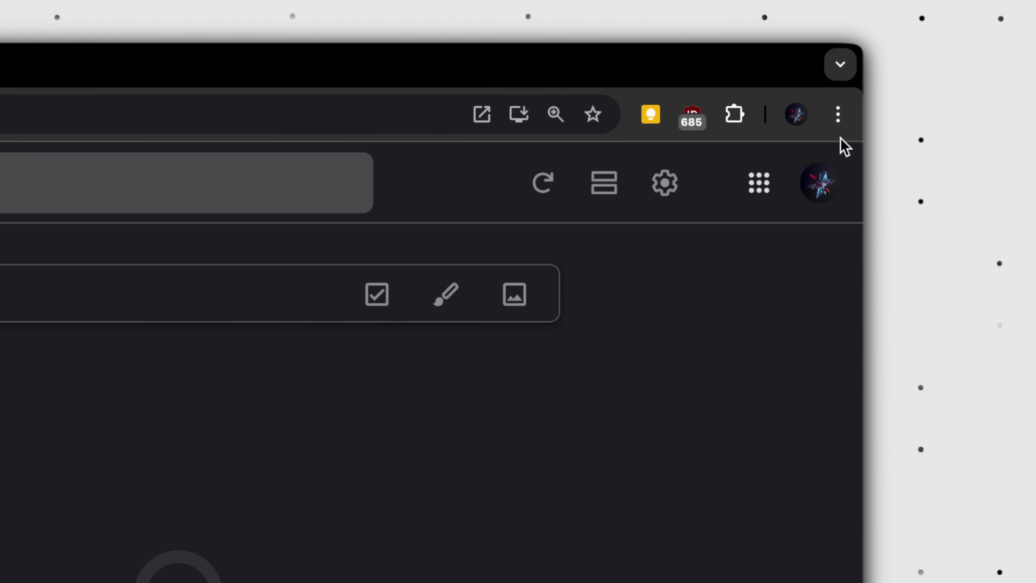
# - Add a Chrome site search named 'Google Keep' with shortcut keep and the pasted Keep search URL
pyautogui.click(838, 120)
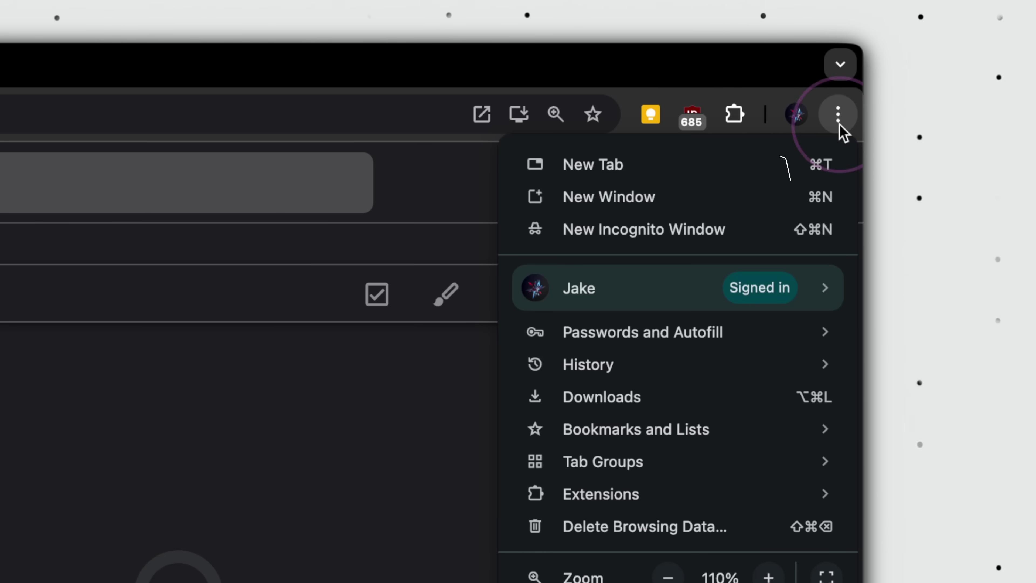
pyautogui.click(626, 410)
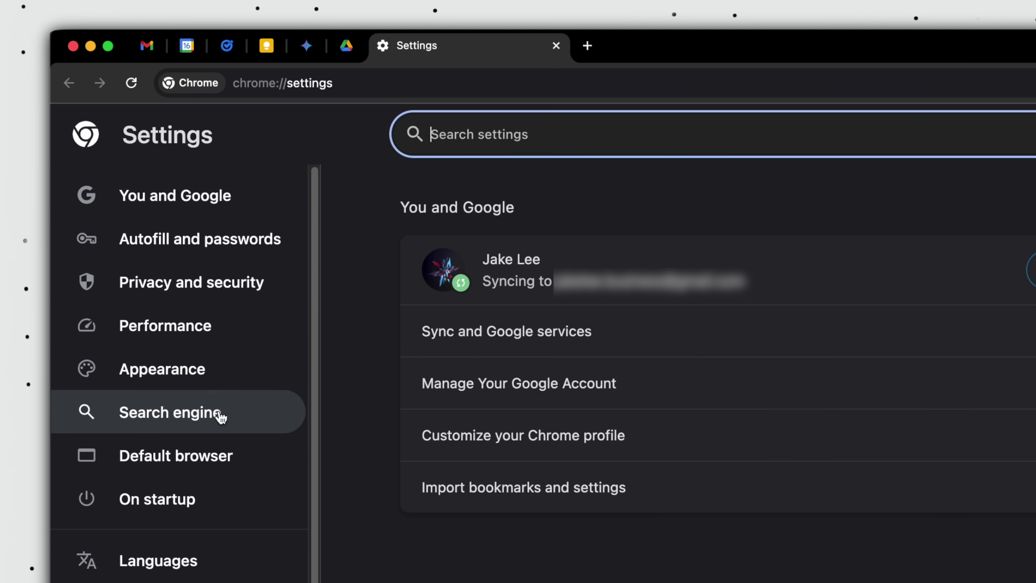
pyautogui.click(220, 415)
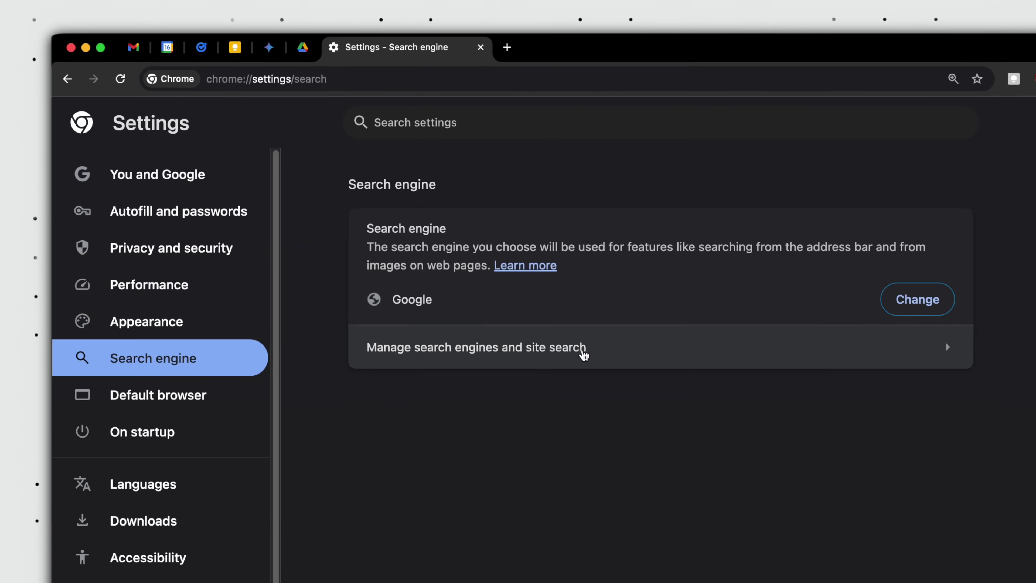
pyautogui.click(672, 402)
pyautogui.scroll(-15, 675, 371)
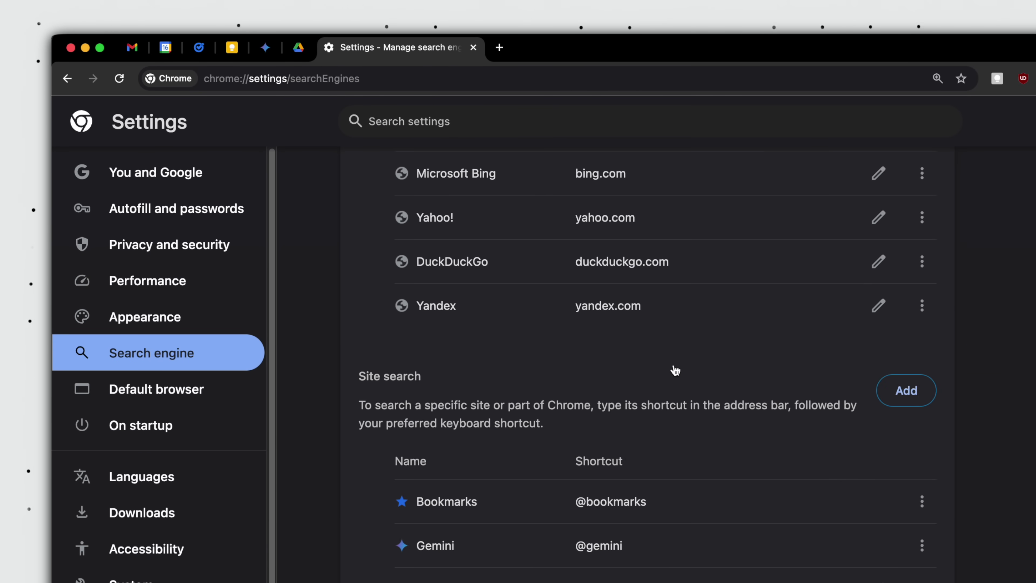
pyautogui.click(907, 186)
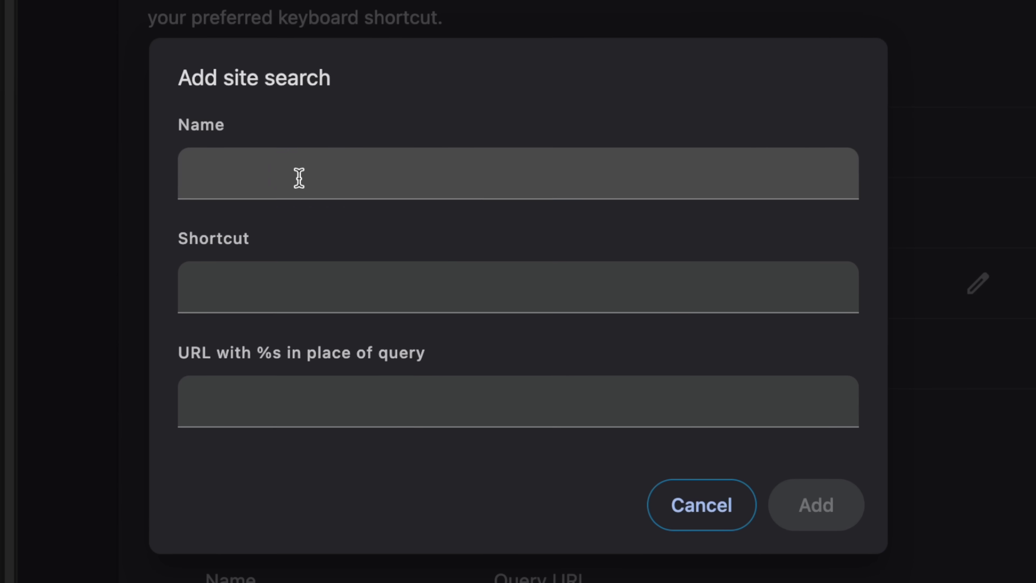
pyautogui.write('Google Ke')
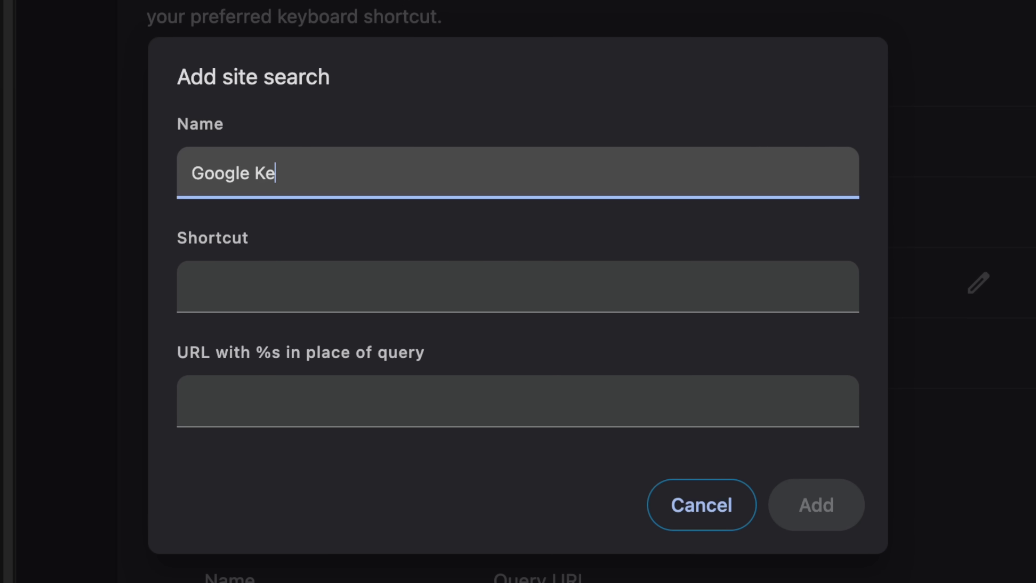
pyautogui.write('ep')
pyautogui.press('Tab')
pyautogui.press('Tab')
pyautogui.write('https://keep.google.com/u/0/#search/text%253D%s')
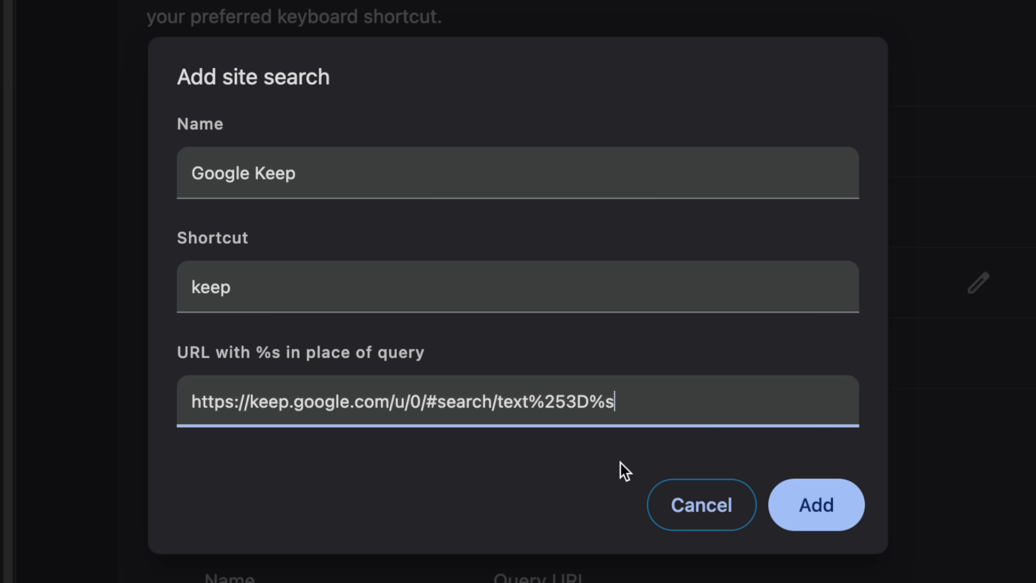
pyautogui.click(808, 525)
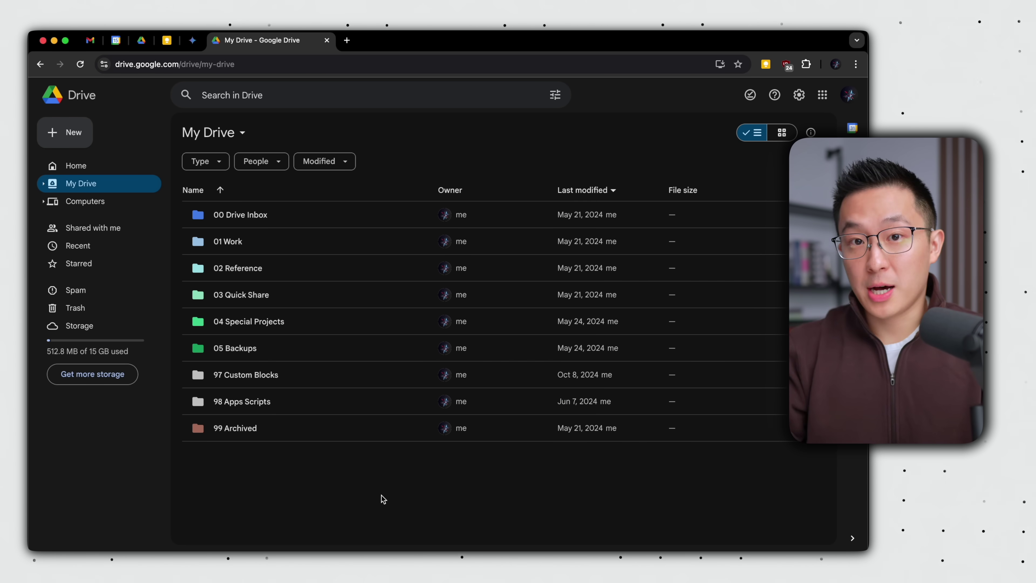
# - Search Keep for 'wifi' from the address bar using the keep shortcut
pyautogui.press('super+l')
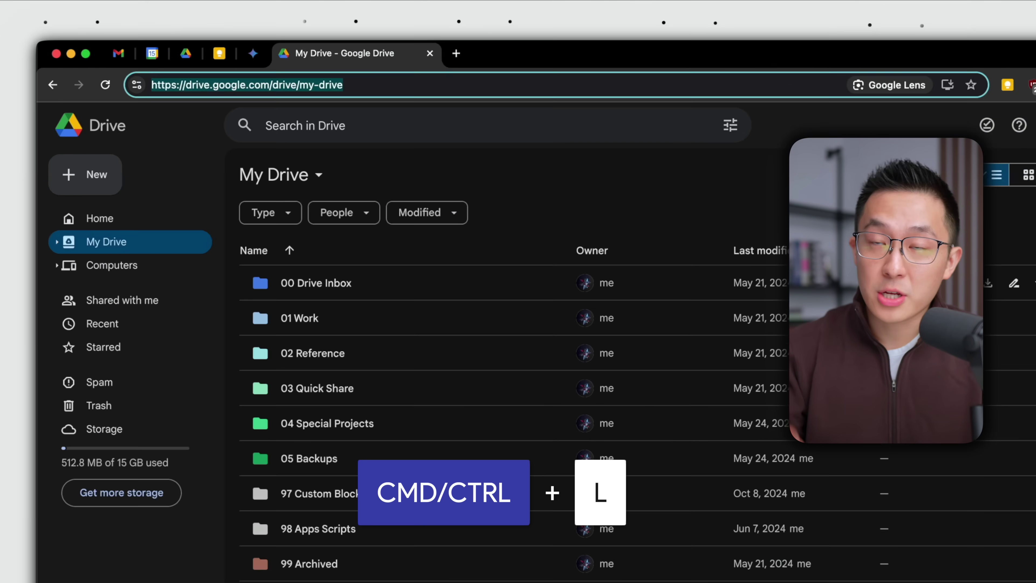
pyautogui.write('keep')
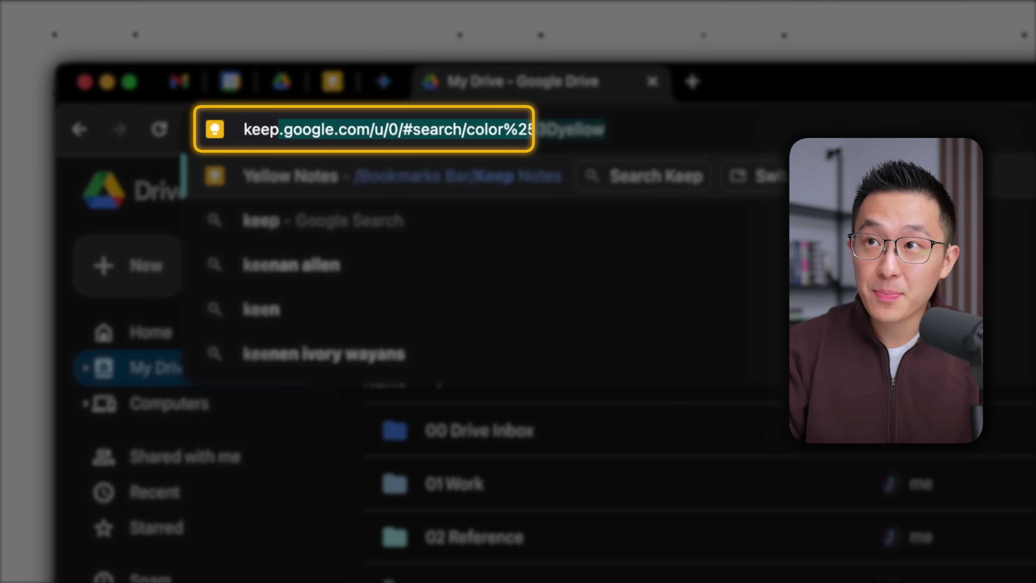
pyautogui.press('Tab')
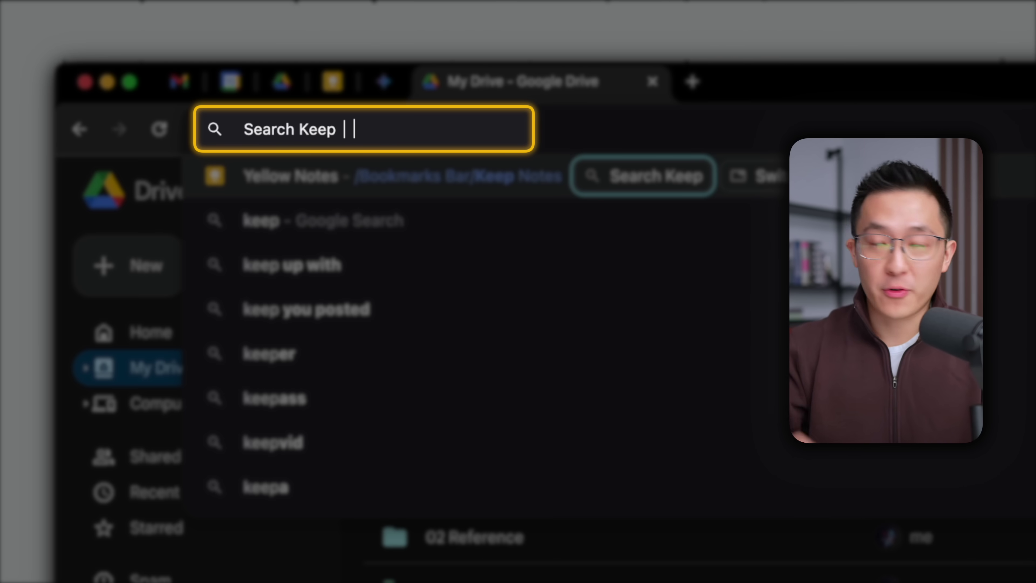
pyautogui.write('wifi')
pyautogui.press('Return')
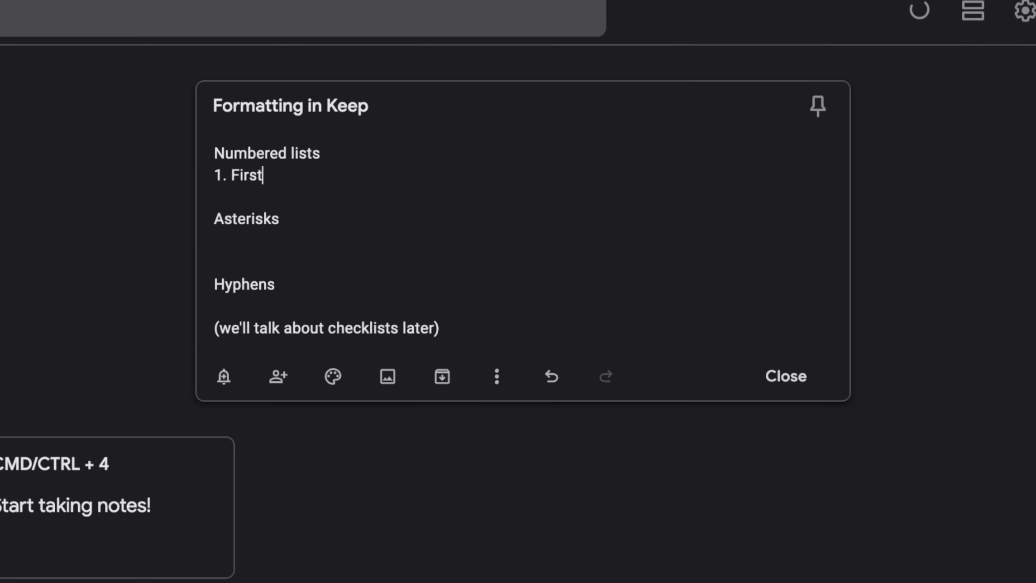
# - Continue the numbered list with 'second' and 'third' items
pyautogui.press('Return')
pyautogui.write('second')
pyautogui.press('Return')
pyautogui.write('third')
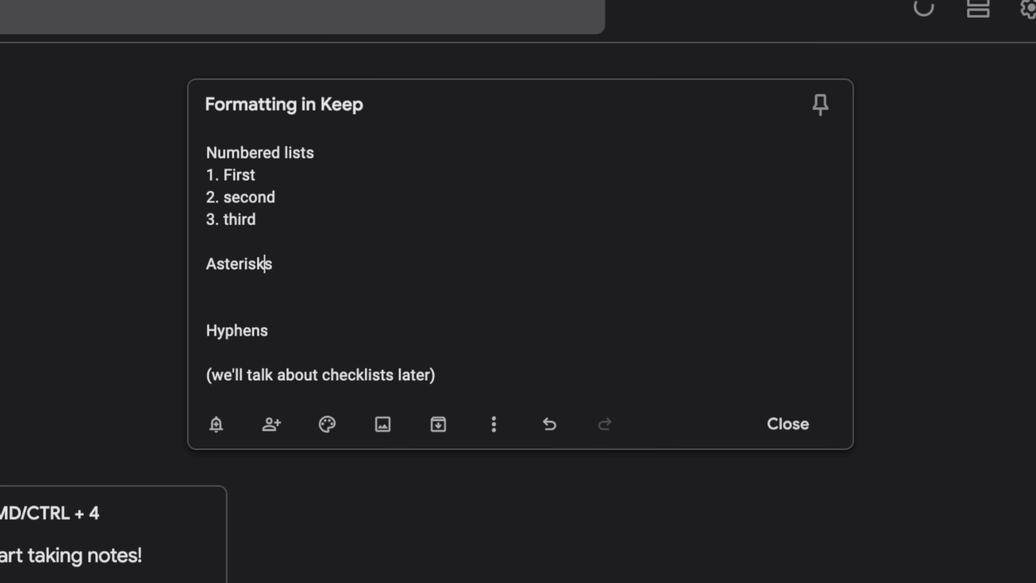
# - Add a '* Bullet point' line under Asterisks and start a second bullet 'Sec'
pyautogui.press('Return')
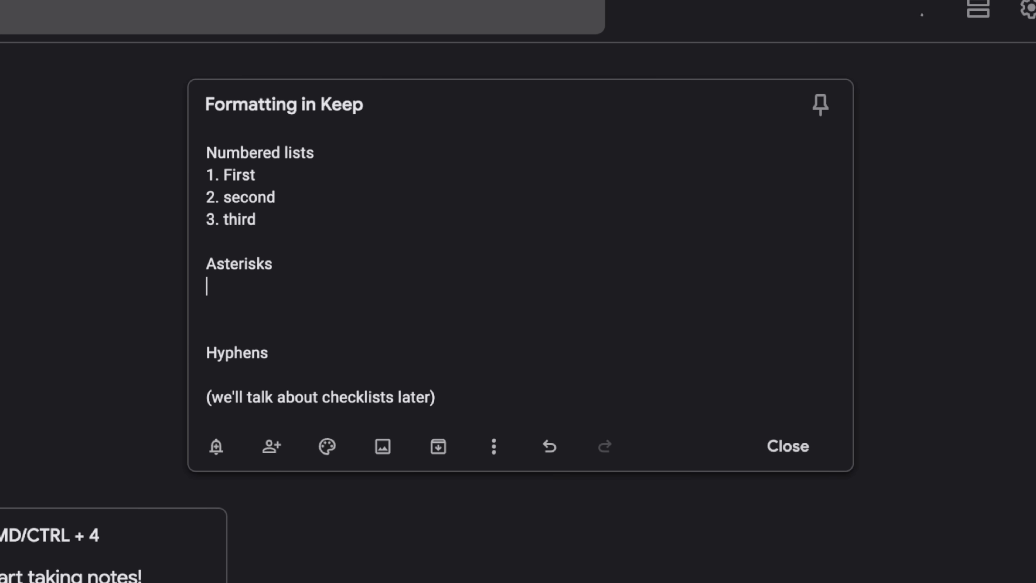
pyautogui.write('* Bullet po')
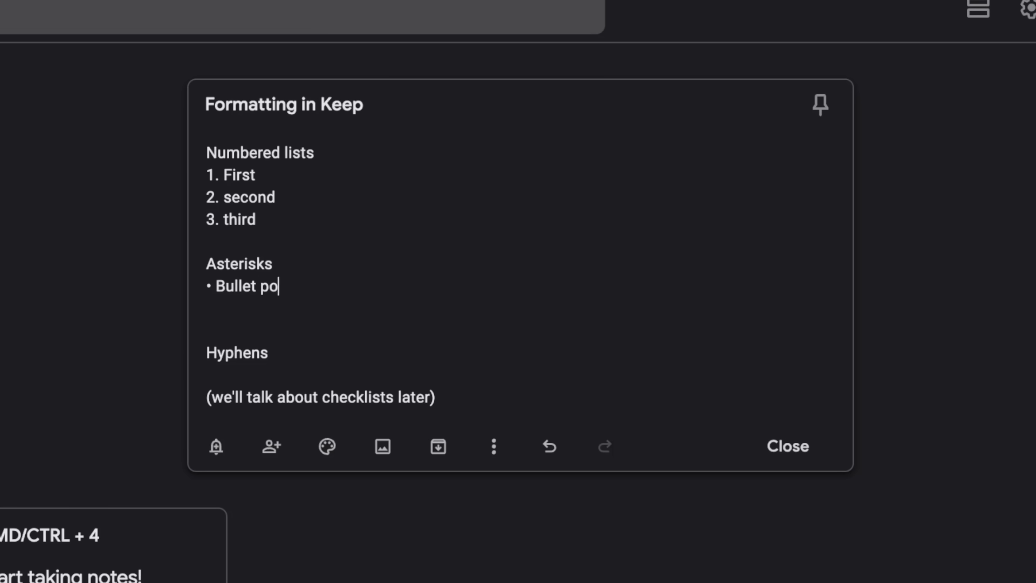
pyautogui.write('int')
pyautogui.press('Return')
pyautogui.write('Sec')
# - Under Hyphens, add a hyphen list: 'Hyphen easy', 'yay', 'Ok'
pyautogui.press('Down')
pyautogui.press('Down')
pyautogui.press('BackSpace')
pyautogui.press('Down')
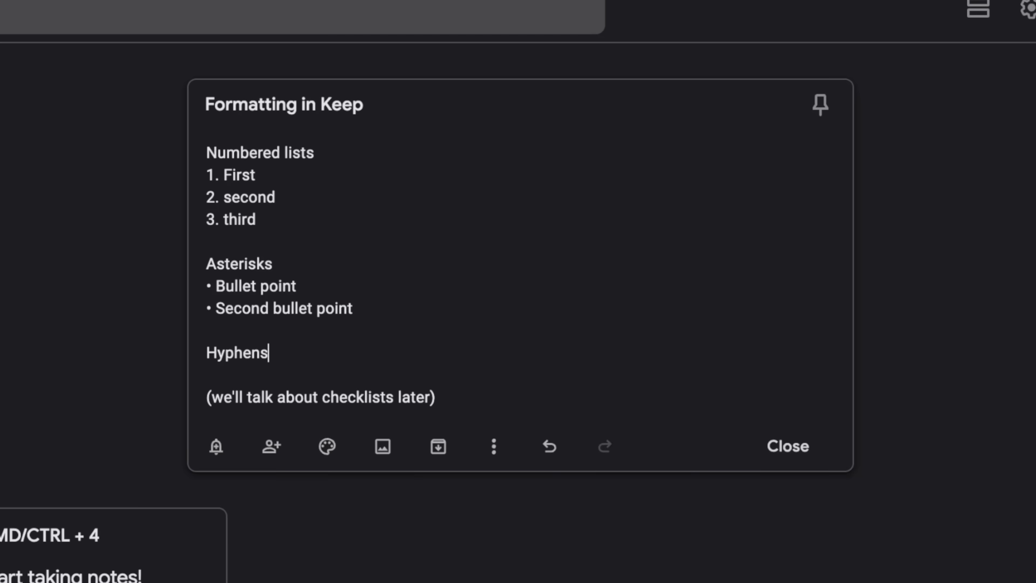
pyautogui.press('Return')
pyautogui.write('- Hyphen e')
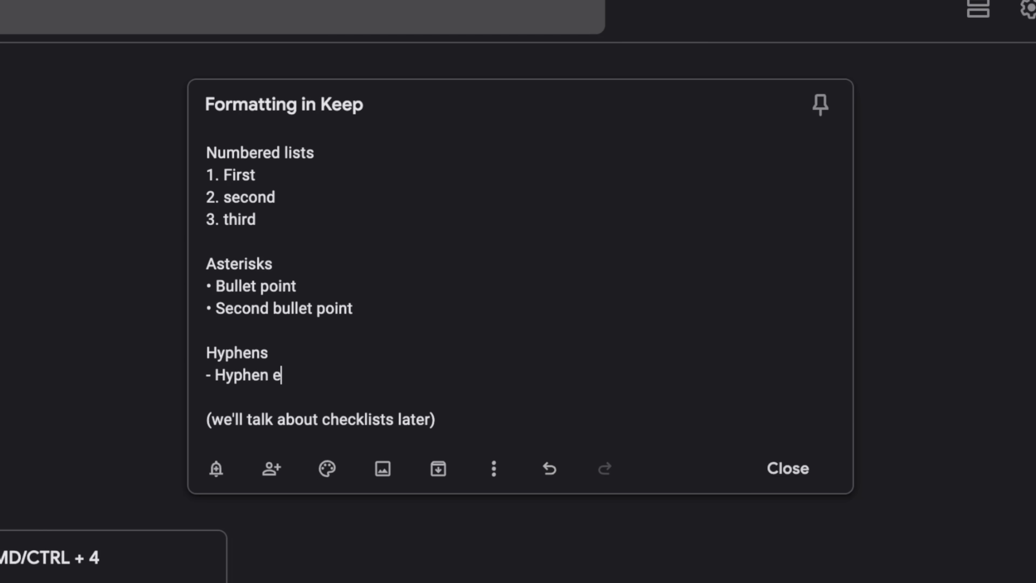
pyautogui.write('asy')
pyautogui.press('Return')
pyautogui.write('yay')
pyautogui.press('Return')
pyautogui.write('Ok')
pyautogui.press('Return')
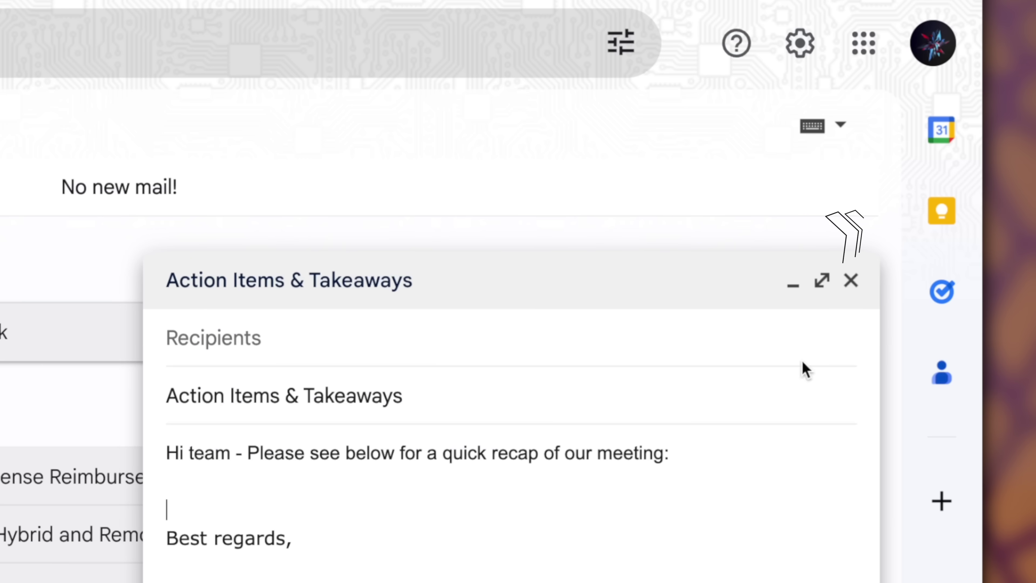
# - Add a bold TAKEAWAYS heading to the draft and paste the Keep note's topic lines under it
pyautogui.click(945, 205)
pyautogui.press('super+c')
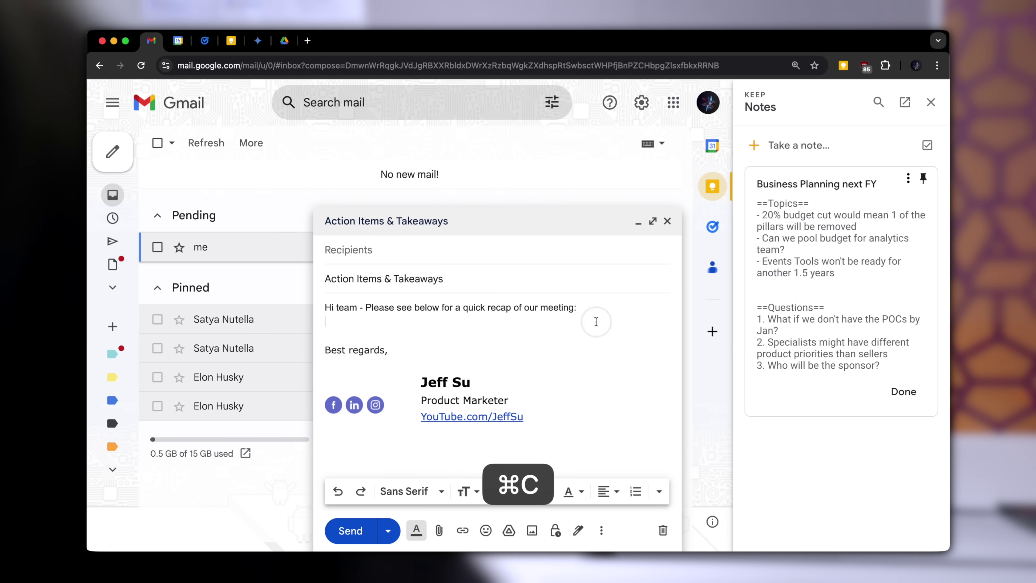
pyautogui.write('TAK')
pyautogui.press('Return')
pyautogui.write('EAWAYS')
pyautogui.press('super+shift+Left')
pyautogui.press('super+b')
pyautogui.press('Return')
pyautogui.press('super+shift+v')
pyautogui.press('Return')
pyautogui.press('Return')
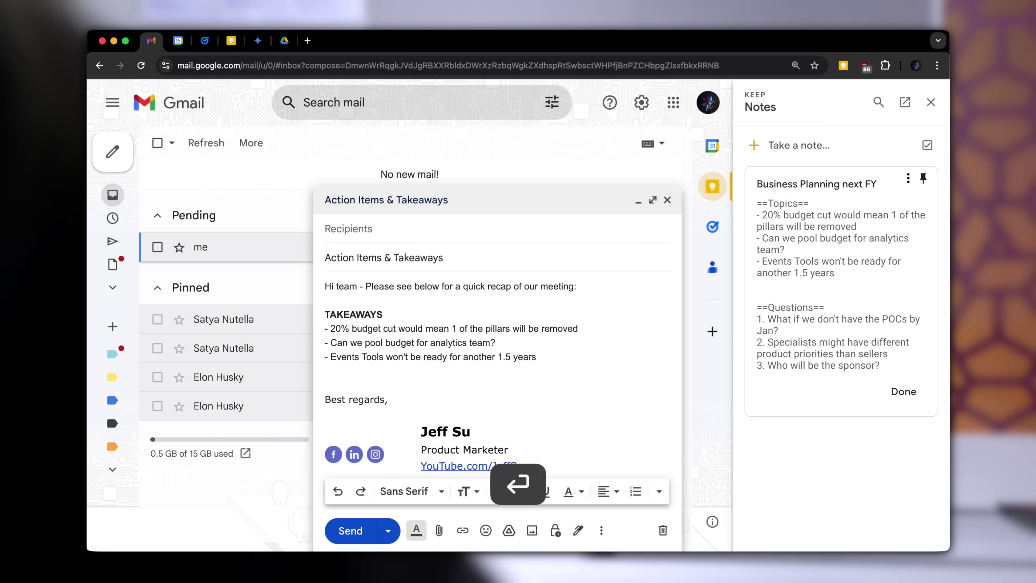
# - Add a TBD heading and paste the note's three questions beneath it as plain text
pyautogui.write('TBD')
pyautogui.press('Return')
pyautogui.press('Return')
pyautogui.moveTo(881, 365); pyautogui.dragTo(755, 319)
pyautogui.press('super+c')
pyautogui.click(406, 334)
pyautogui.press('super+shift+v')
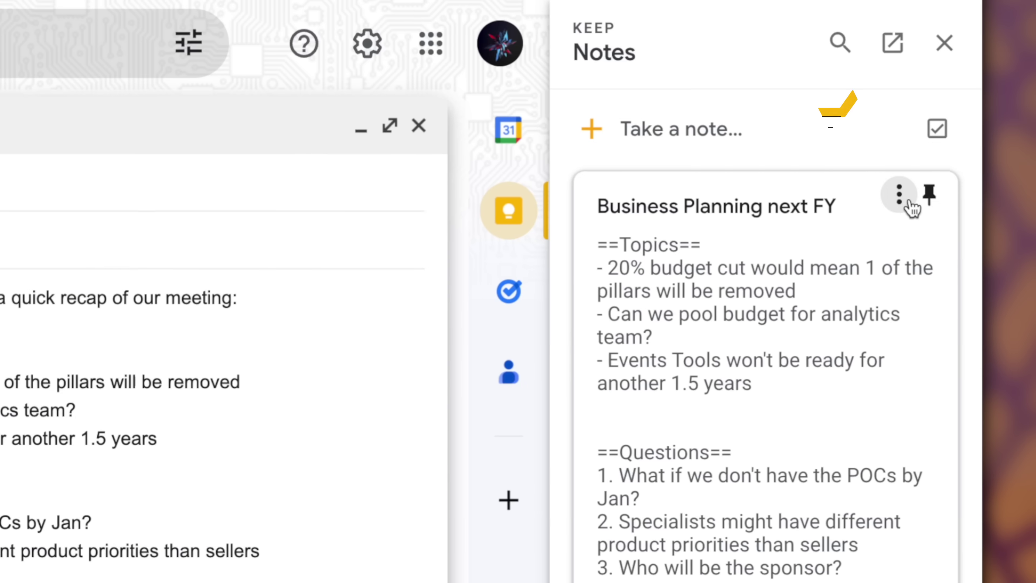
pyautogui.click(907, 179)
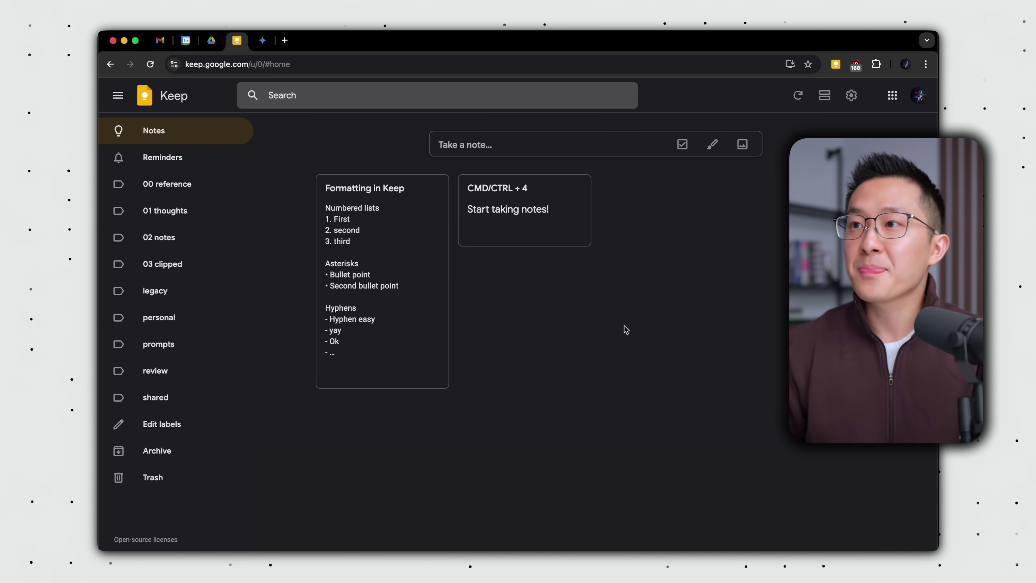
# - Archive both notes on the board, then filter to the 00 reference label
pyautogui.press('super+a')
pyautogui.press('e')
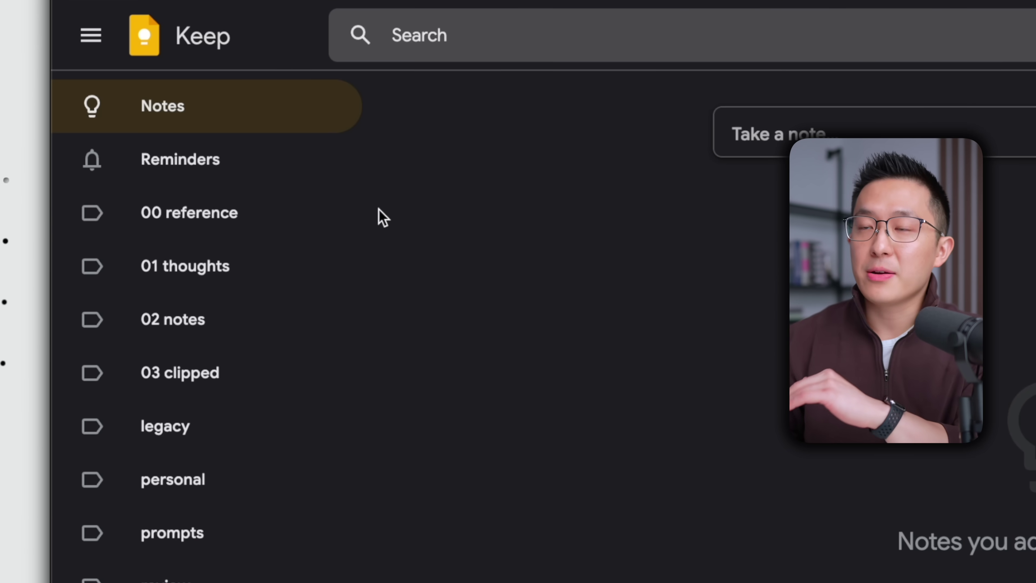
pyautogui.click(236, 222)
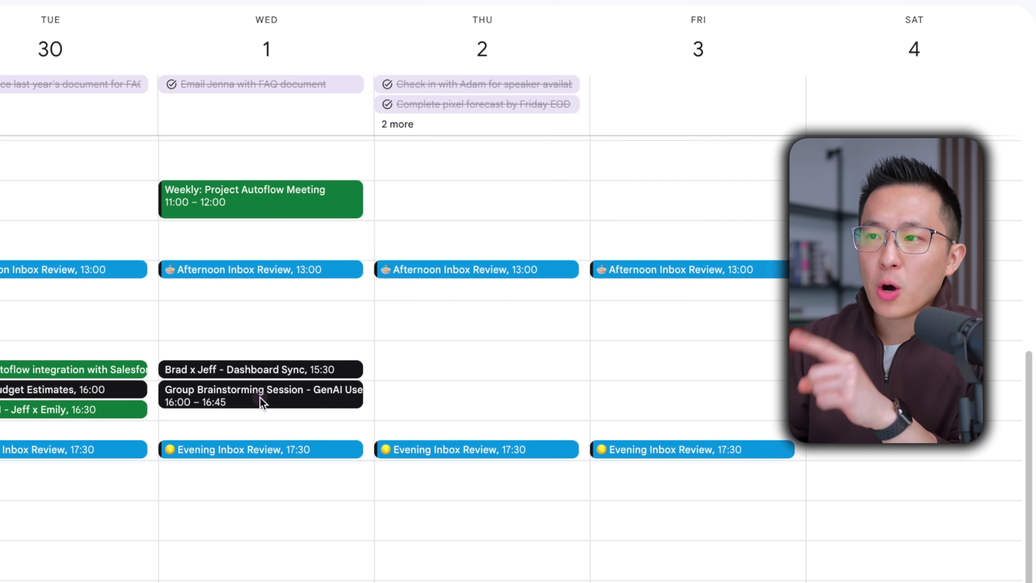
# - From the Group Brainstorming Session - GenAI Use Cases event, start a linked Keep note in the side panel
pyautogui.click(260, 396)
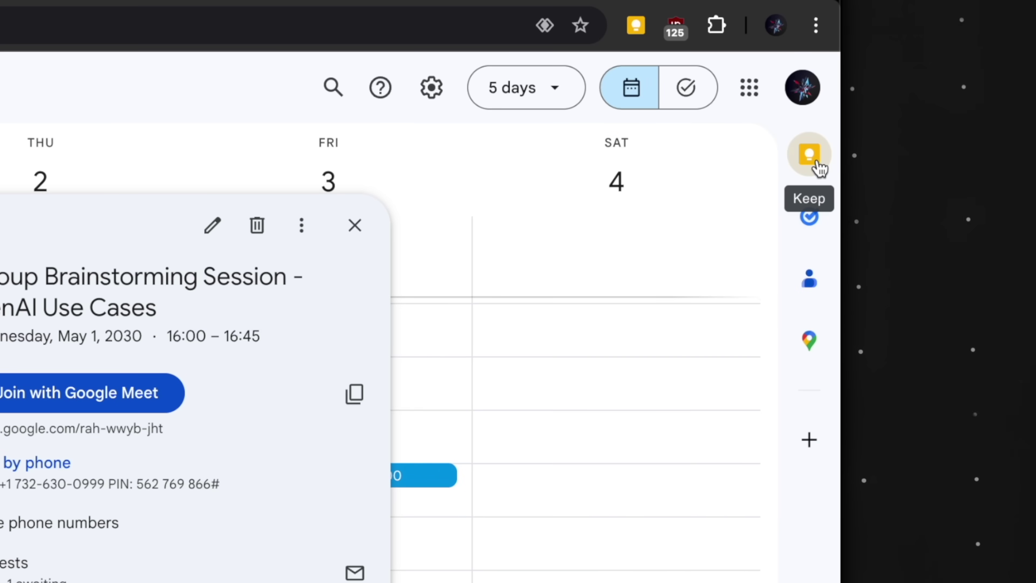
pyautogui.click(808, 154)
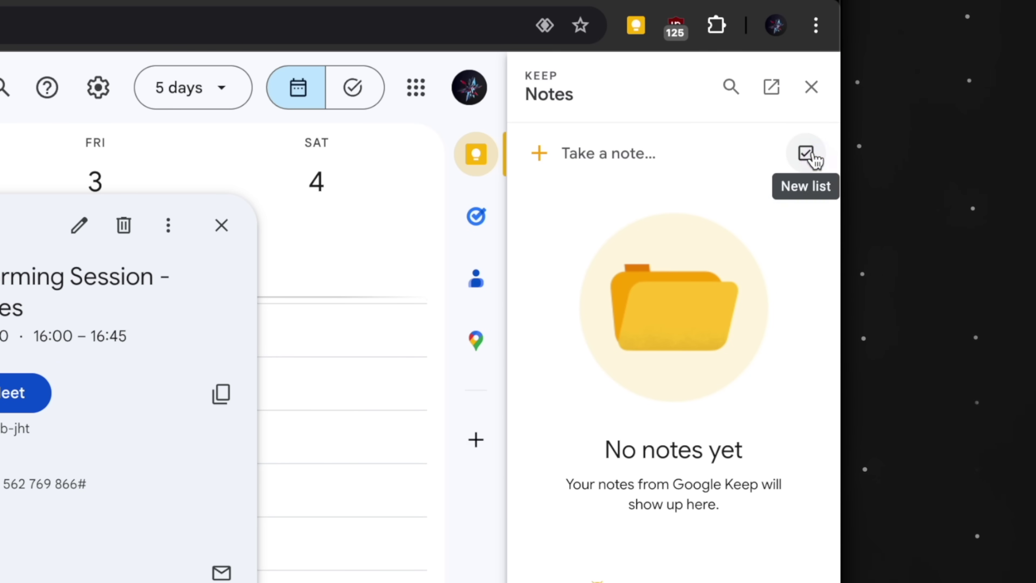
pyautogui.click(649, 155)
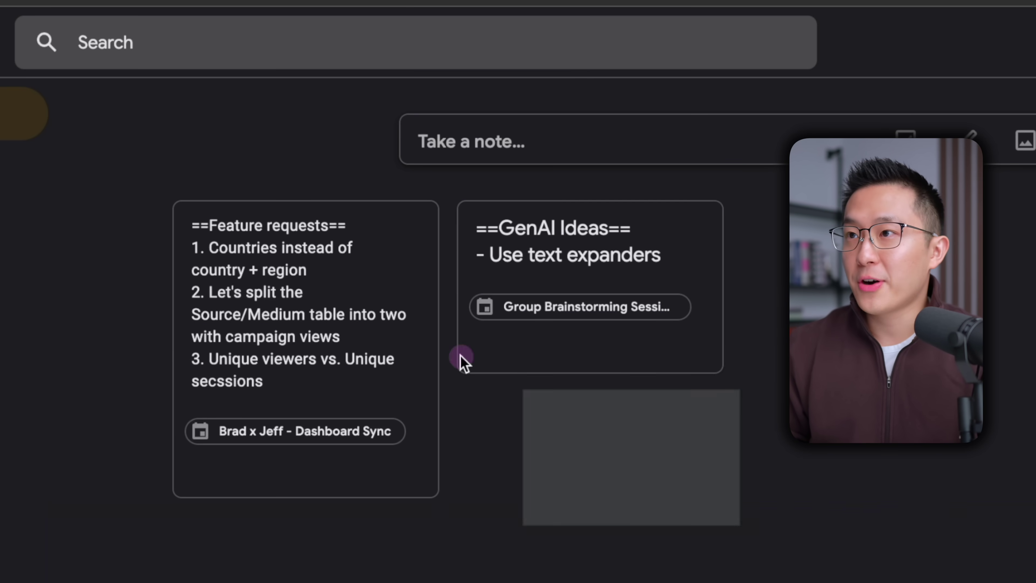
# - Select the Feature requests and GenAI Ideas notes together and archive them
pyautogui.hotkey('ctrl', 'a')
pyautogui.press('e')
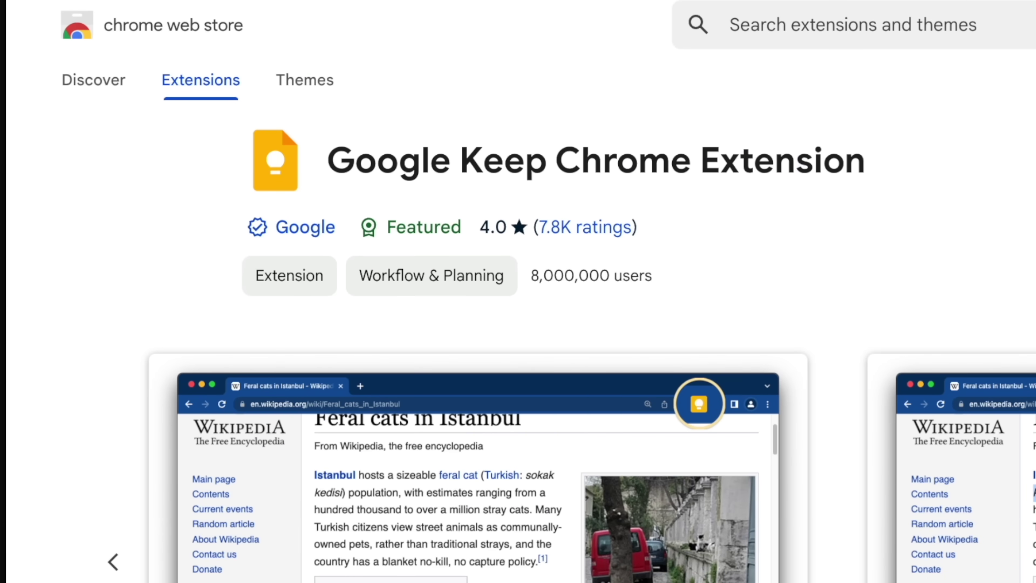
# - Clip the Workspace Essentials newsletter page into a Keep note reminding to sign up for the newsletter, then browse its labels
pyautogui.click(344, 41)
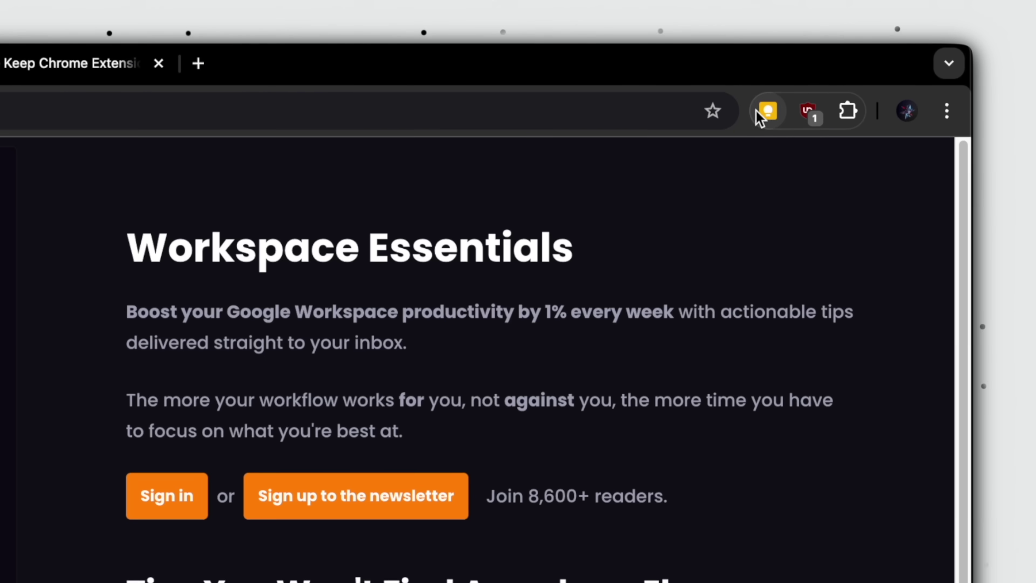
pyautogui.click(835, 64)
pyautogui.click(615, 290)
pyautogui.write("Sign up for Jeff's newsletter")
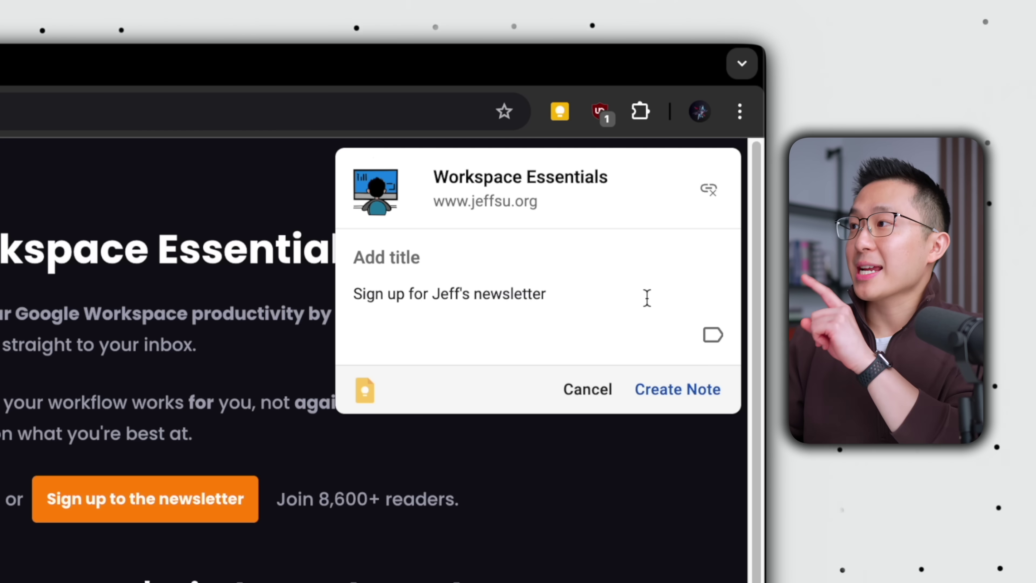
pyautogui.click(712, 334)
pyautogui.scroll(-2, 654, 418)
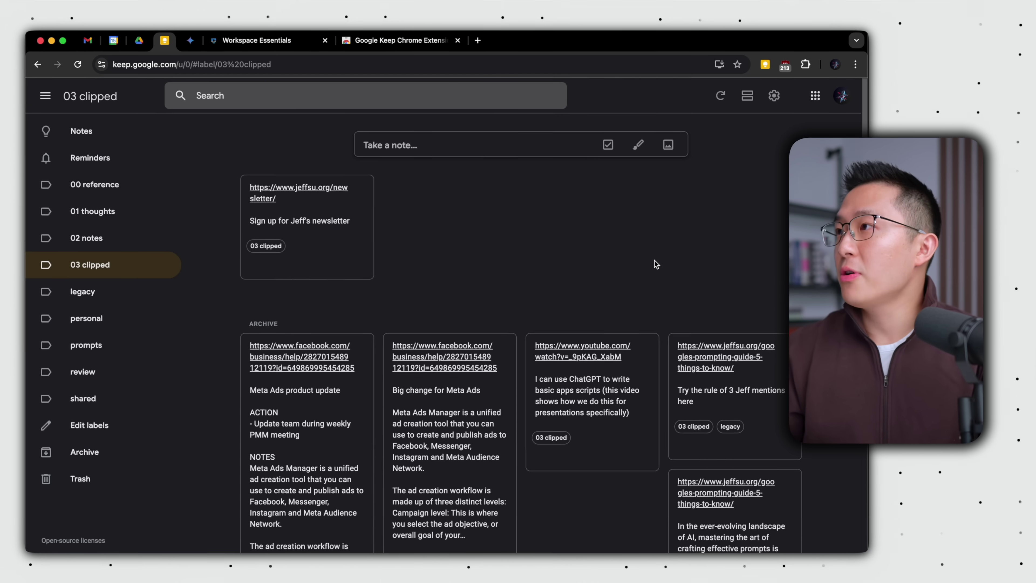
# - Enable 'Display rich link previews' in Keep's Settings, then reopen Settings to check it
pyautogui.click(774, 95)
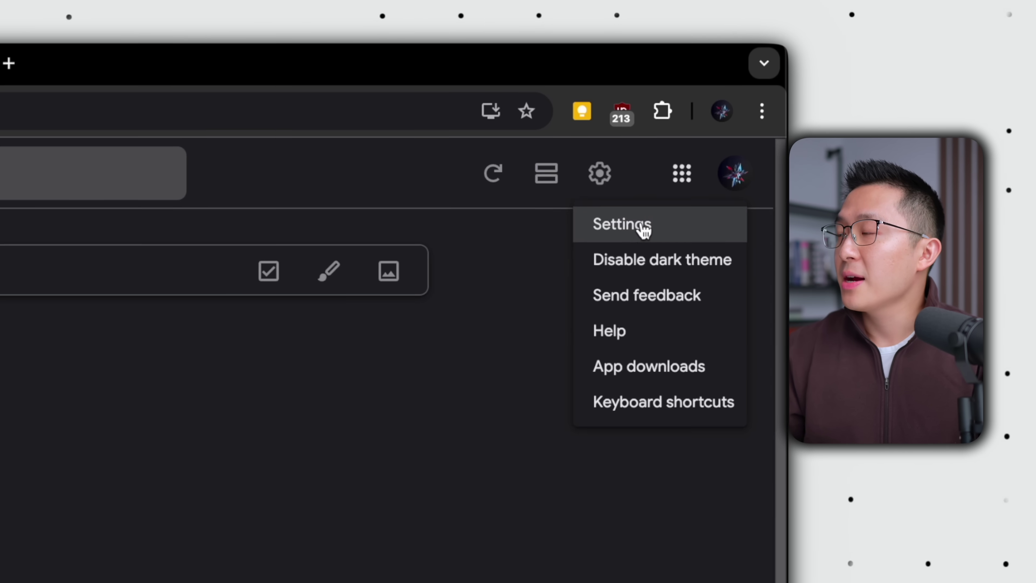
pyautogui.click(642, 226)
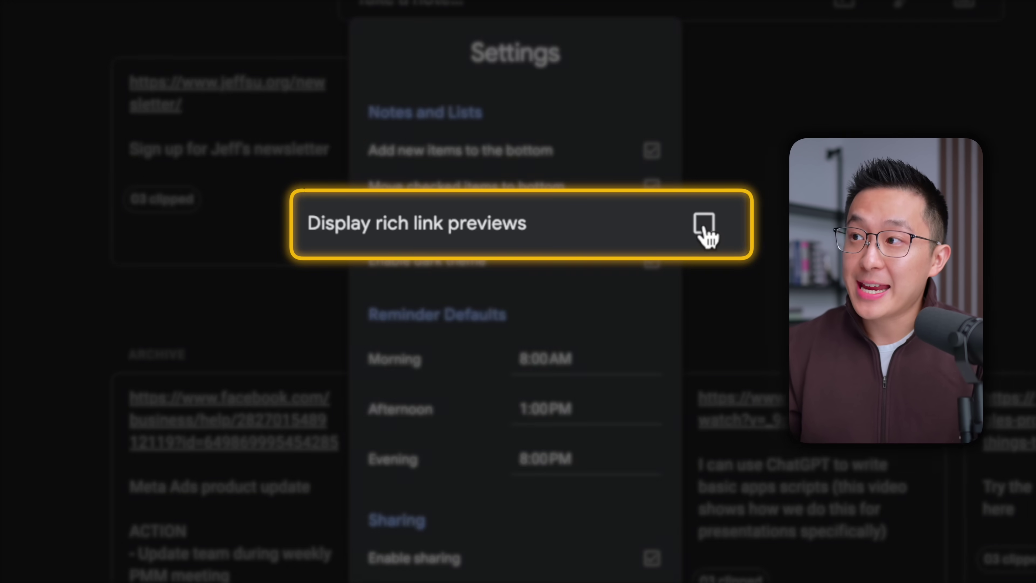
pyautogui.click(705, 228)
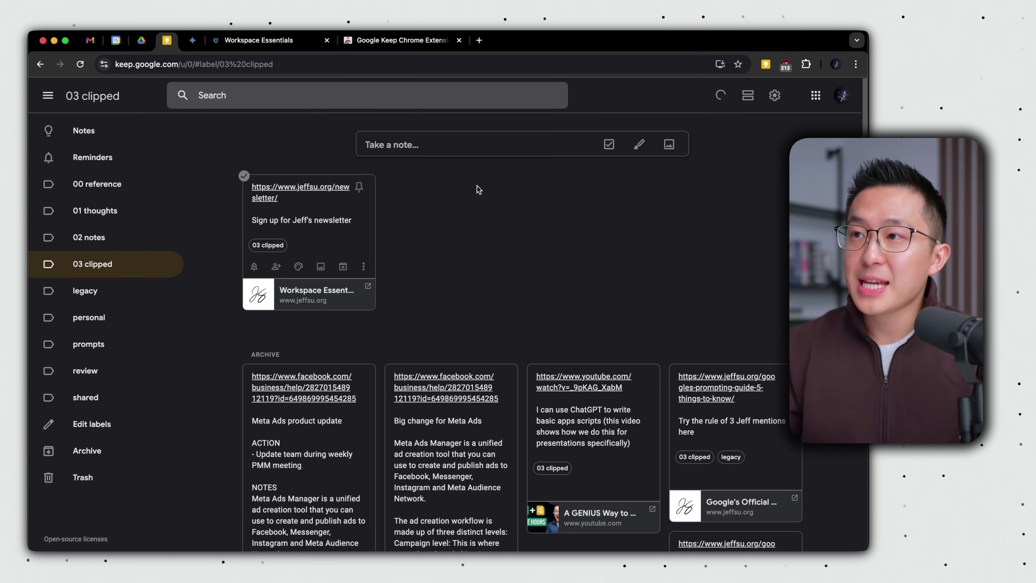
pyautogui.scroll(-5, 361, 279)
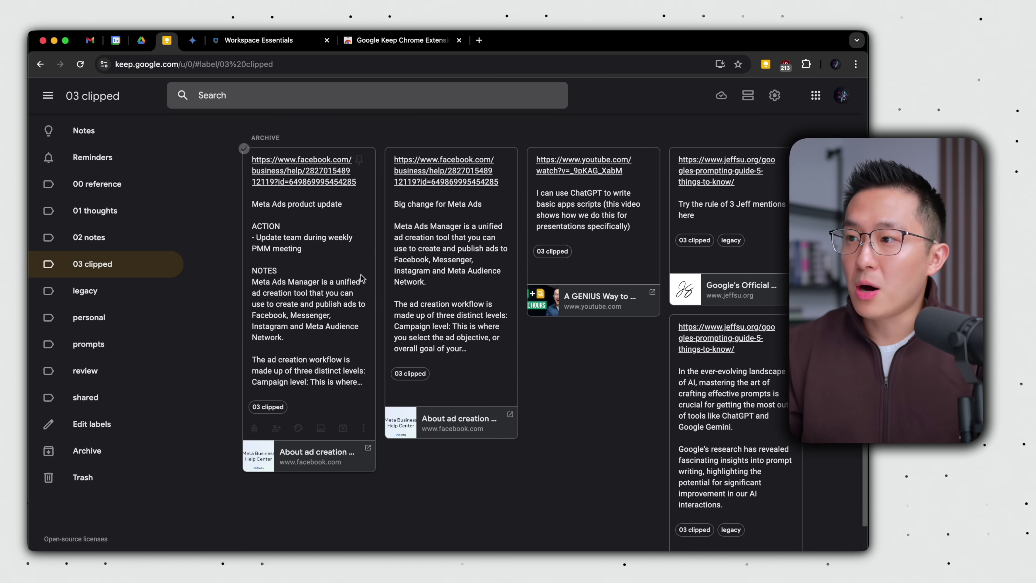
pyautogui.scroll(5, 393, 270)
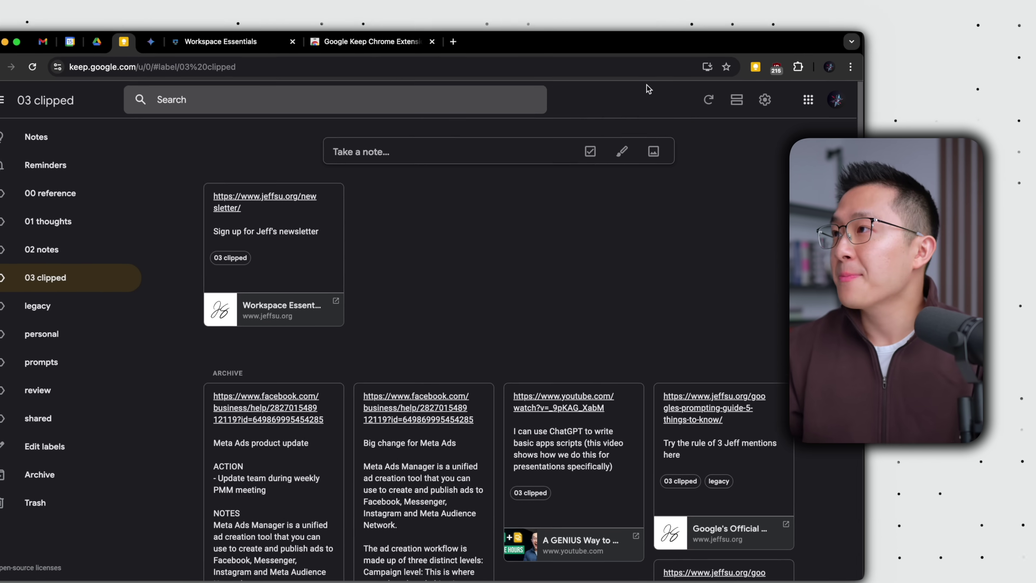
pyautogui.click(765, 99)
pyautogui.click(775, 127)
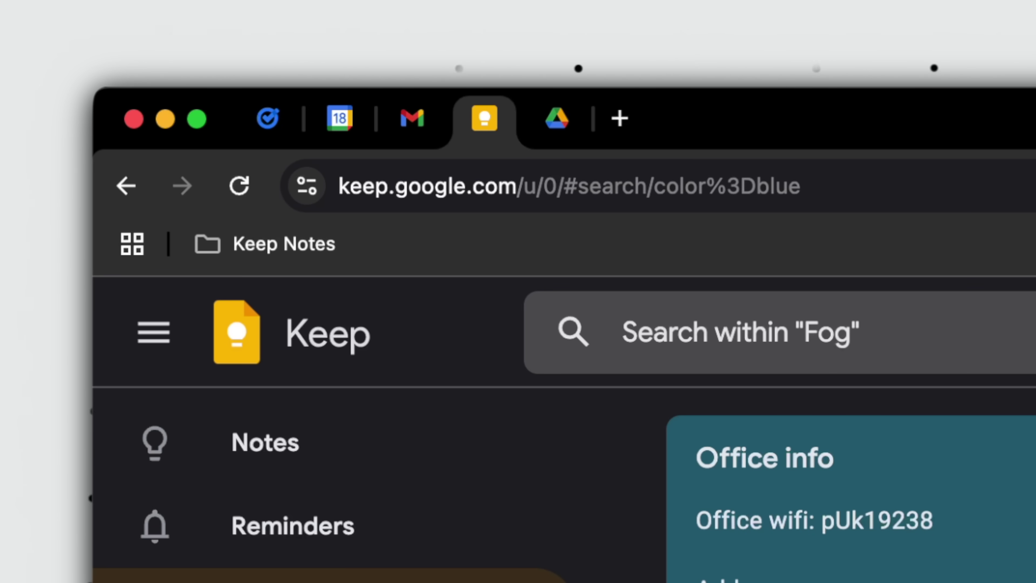
# - Bookmark the color=blue search view as Blue Notes in the Keep Notes folder and open that folder
pyautogui.moveTo(728, 186); pyautogui.dragTo(776, 188)
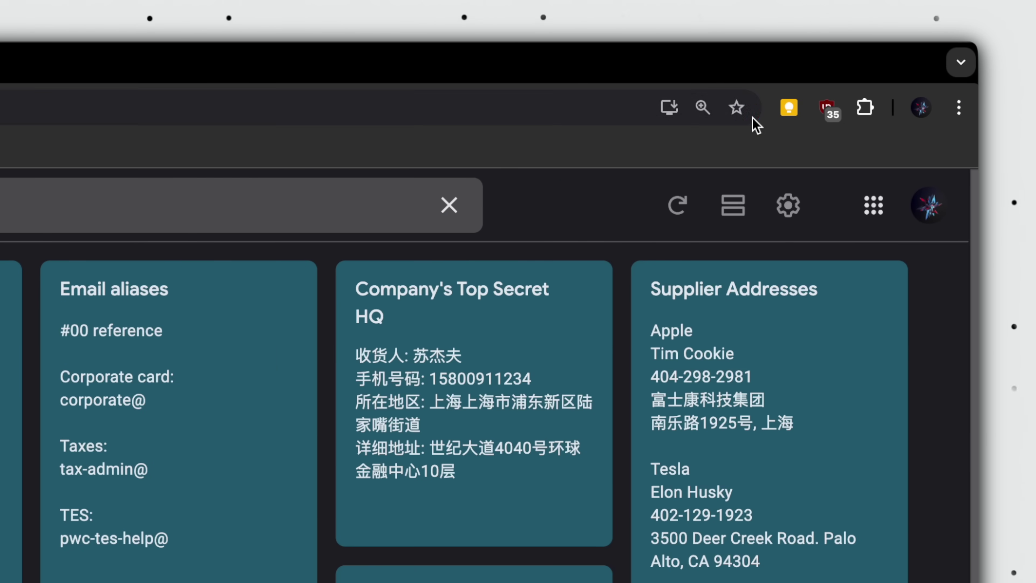
pyautogui.click(752, 117)
pyautogui.click(737, 108)
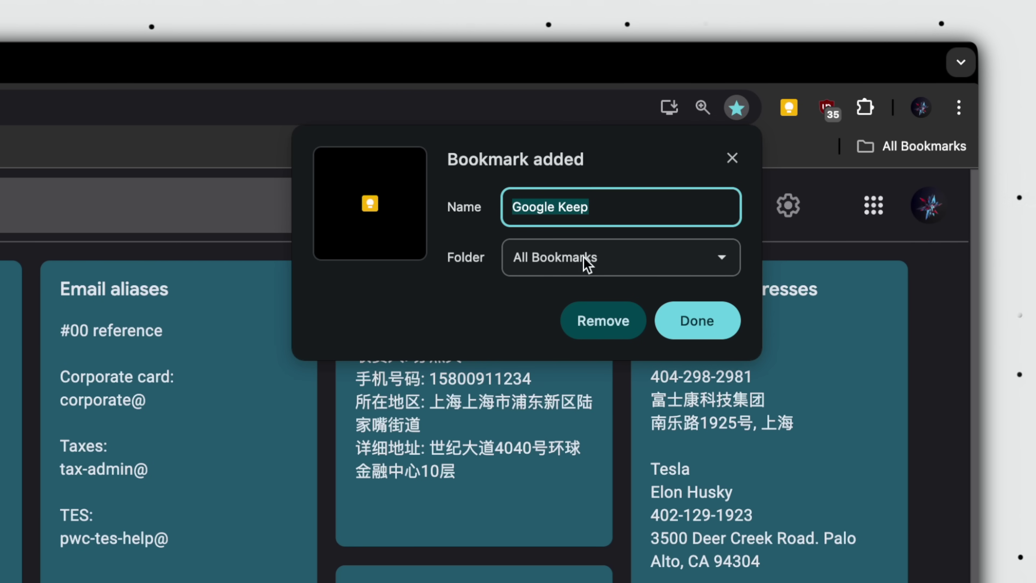
pyautogui.click(586, 265)
pyautogui.click(591, 304)
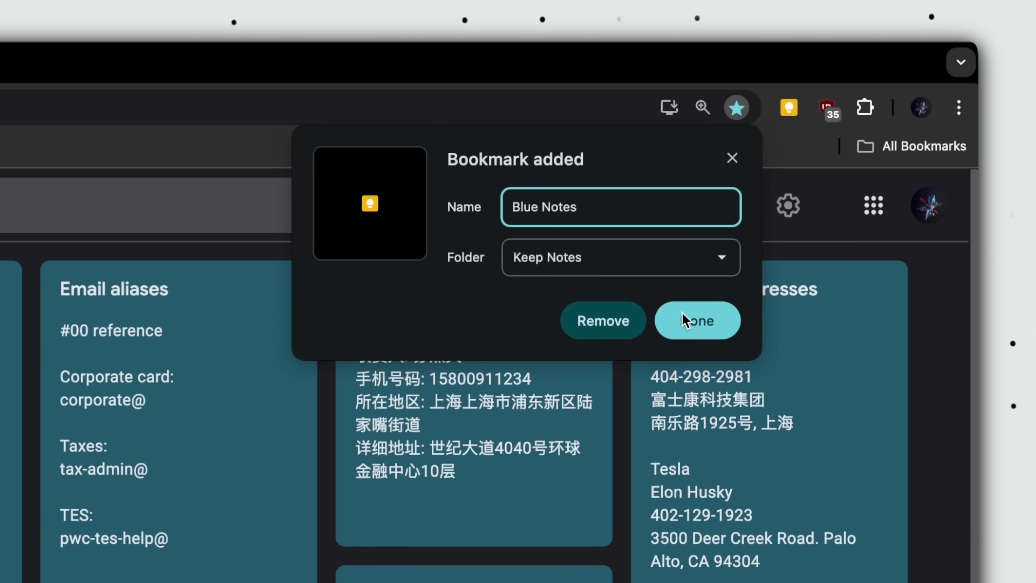
pyautogui.click(686, 320)
pyautogui.click(180, 143)
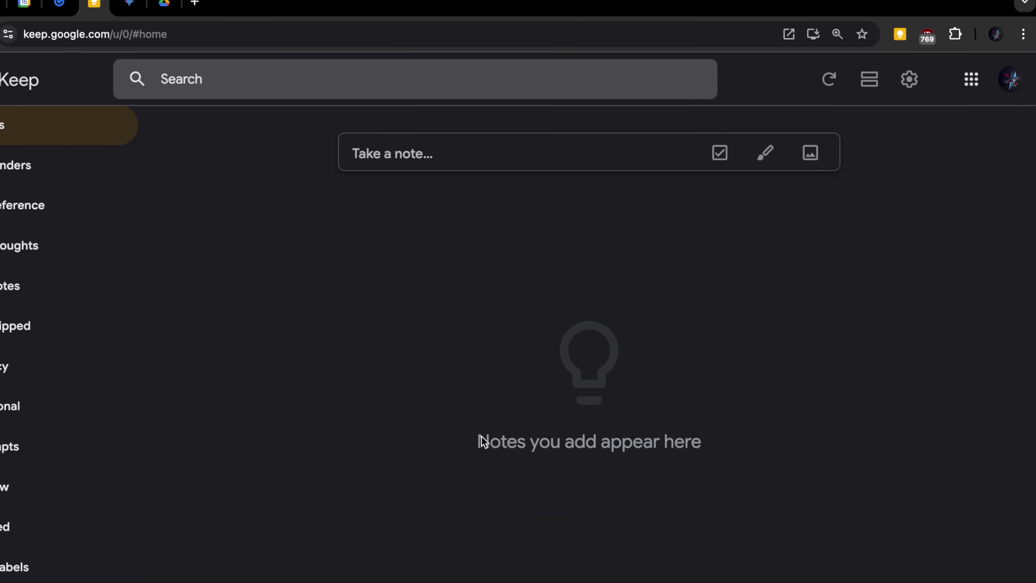
# - Start a checklist with 'Produce marketing brief', 'Use Gemini to draft outline' and 'Review brand guidelines'
pyautogui.write('lProduce marketing brief')
pyautogui.press('Return')
pyautogui.write('Use Gemini to draft outline')
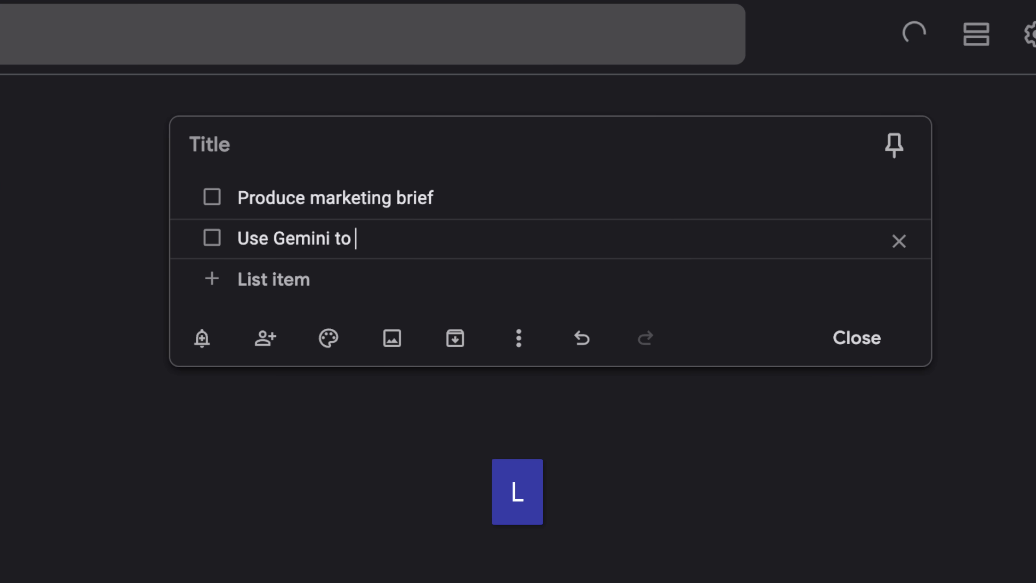
pyautogui.press('Return')
pyautogui.write('Review brand guidelines')
# - Indent the last two items under Produce marketing brief and check off all three
pyautogui.click(249, 242)
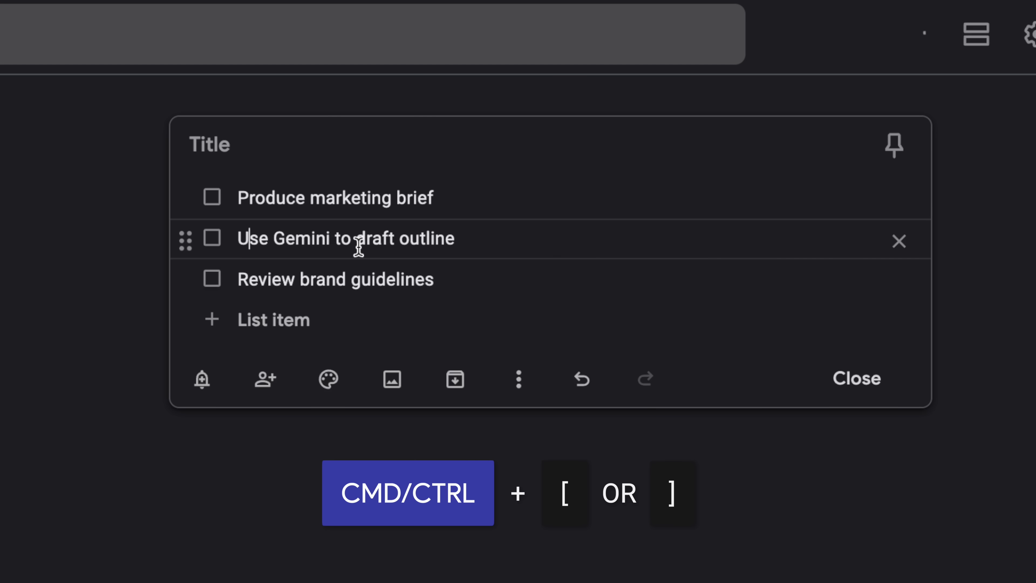
pyautogui.hotkey('ctrl', ']')
pyautogui.press('Down')
pyautogui.hotkey('ctrl', ']')
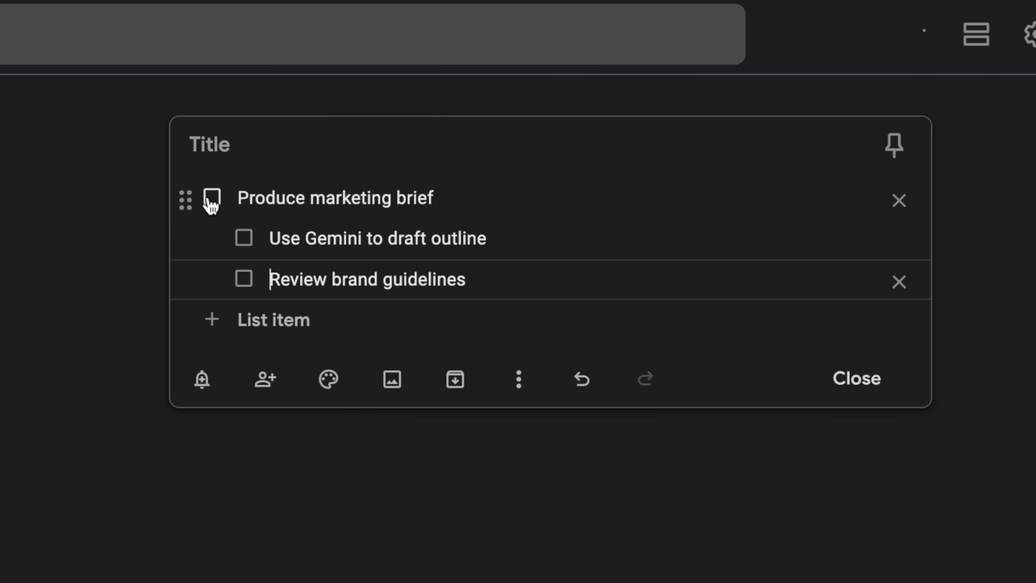
pyautogui.click(212, 198)
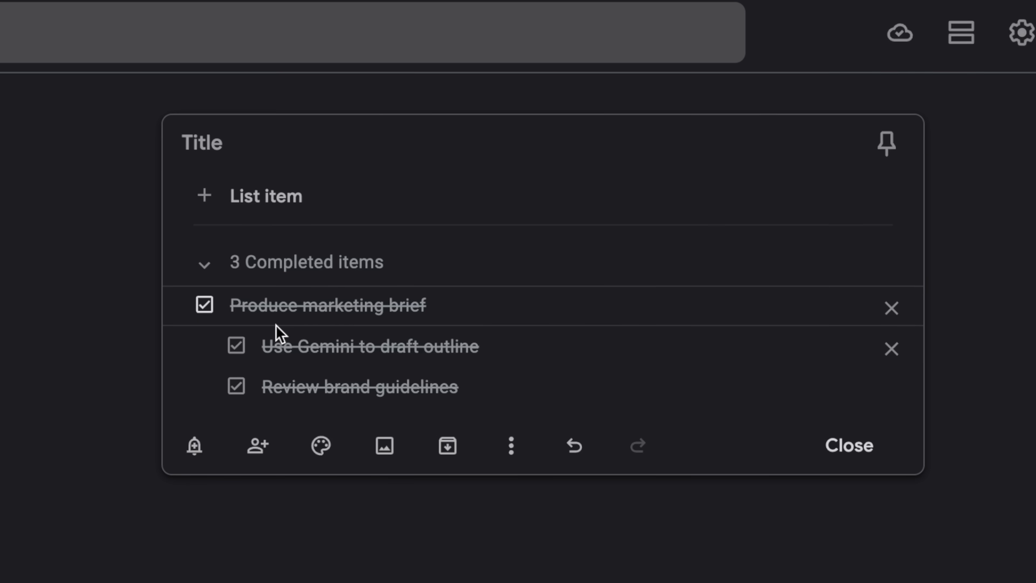
pyautogui.click(524, 234)
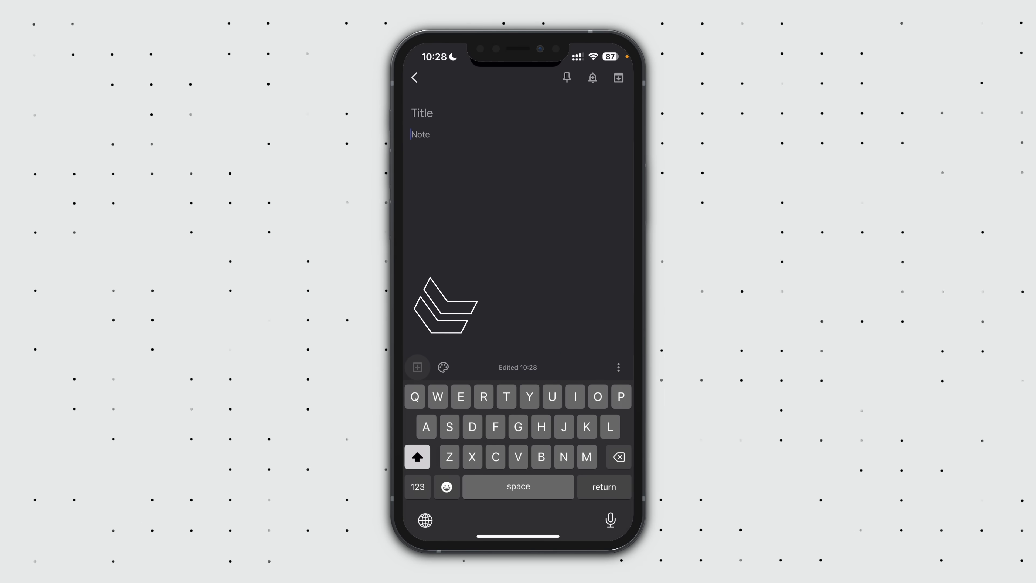
# - Add a photo of the Consumer AI – Capabilities slide and grab its text into the note
pyautogui.click(417, 367)
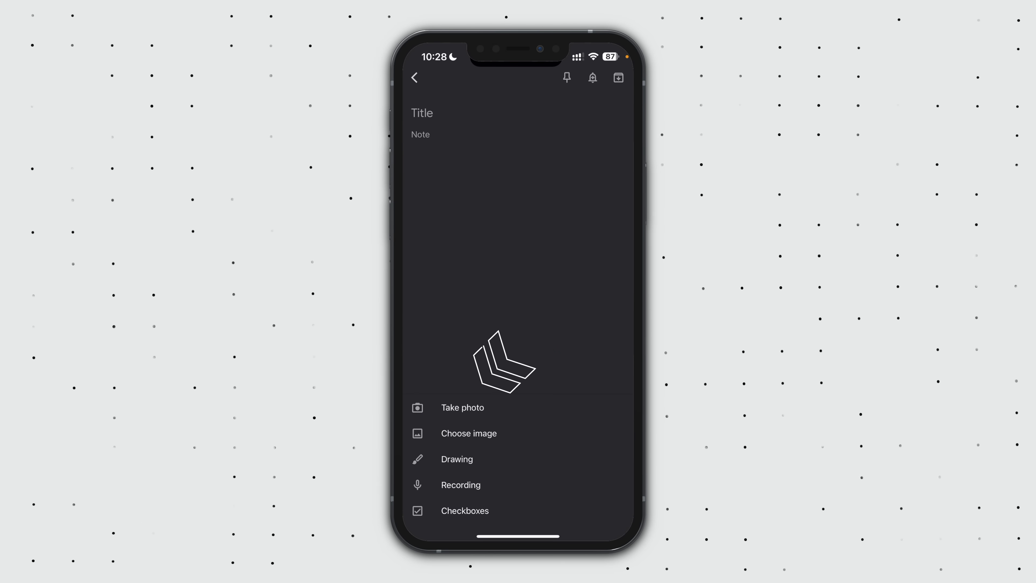
pyautogui.click(463, 407)
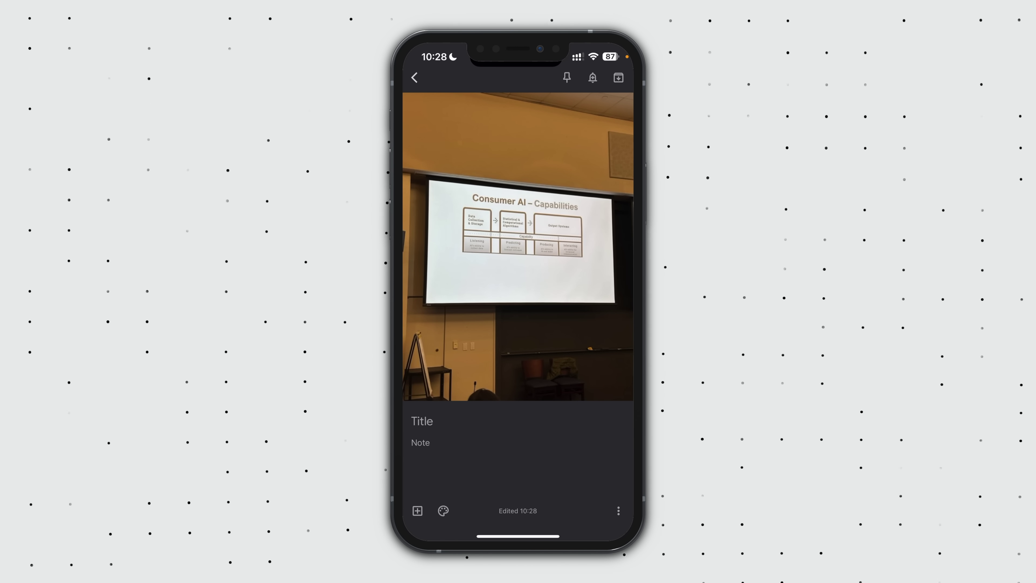
pyautogui.click(518, 245)
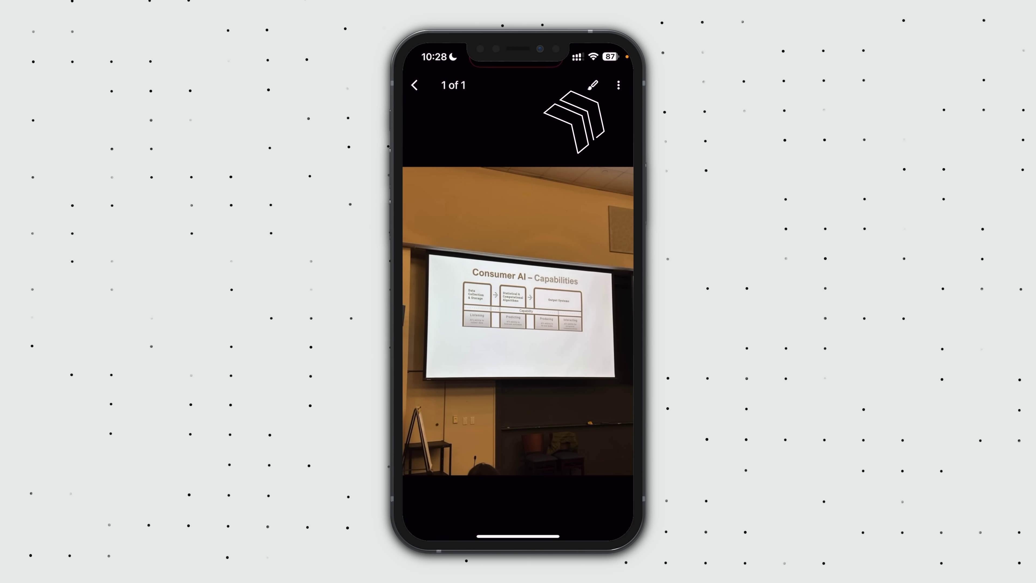
pyautogui.click(618, 85)
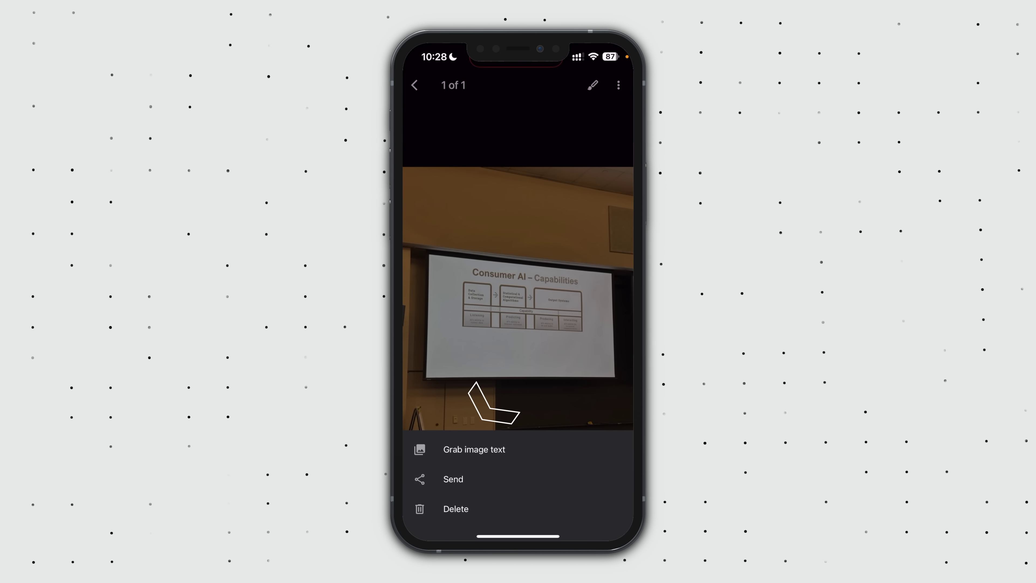
pyautogui.click(474, 449)
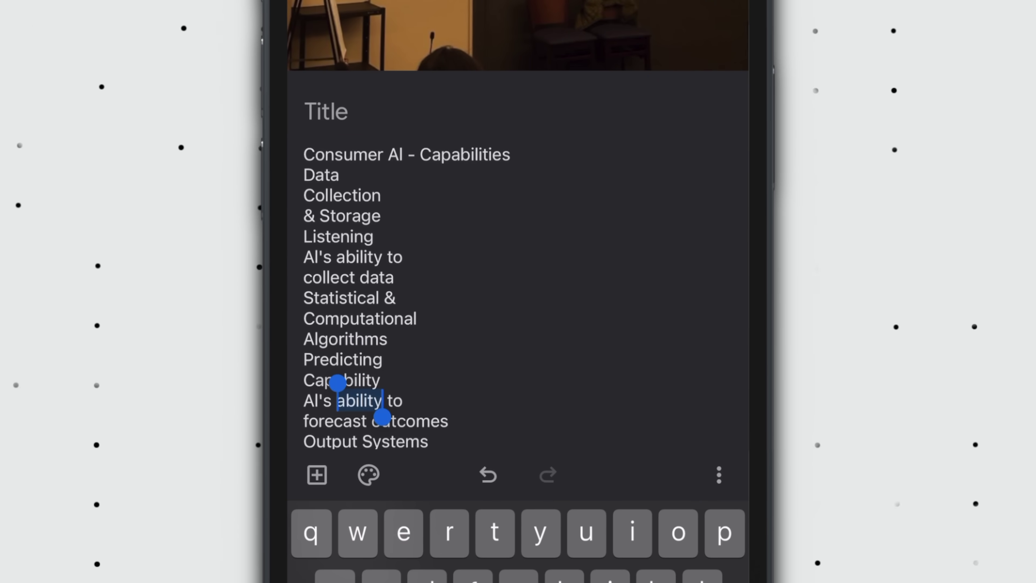
pyautogui.doubleClick(431, 338)
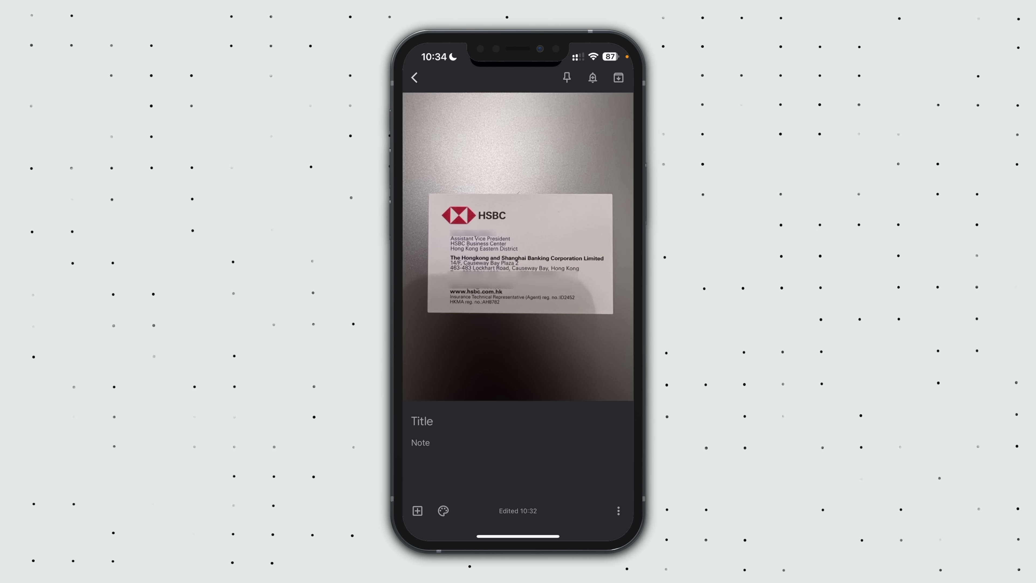
# - Archive the business card note and search Keep for 'vice presiden'
pyautogui.click(619, 77)
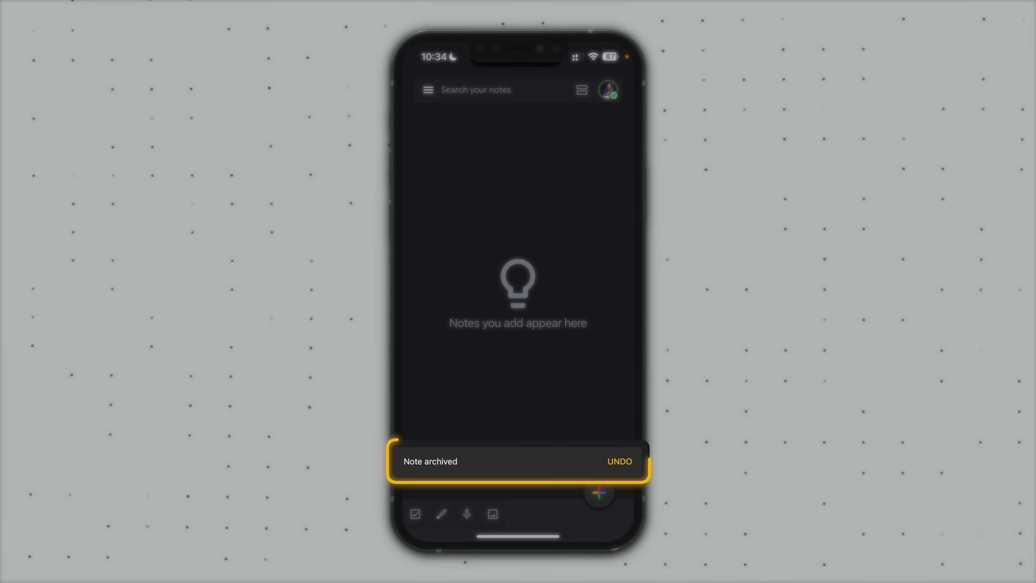
pyautogui.click(475, 90)
pyautogui.write('vice')
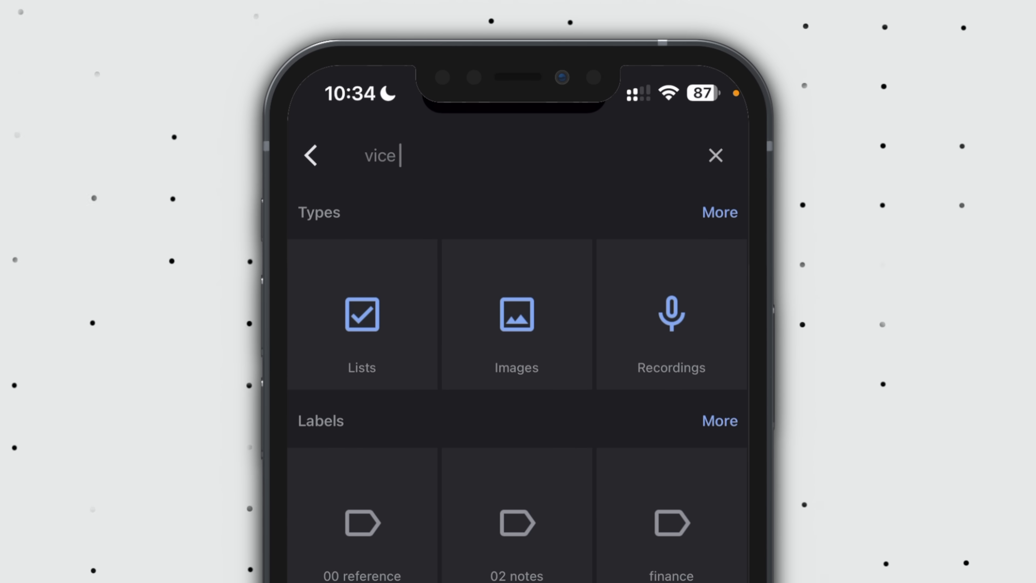
pyautogui.write(' presiden')
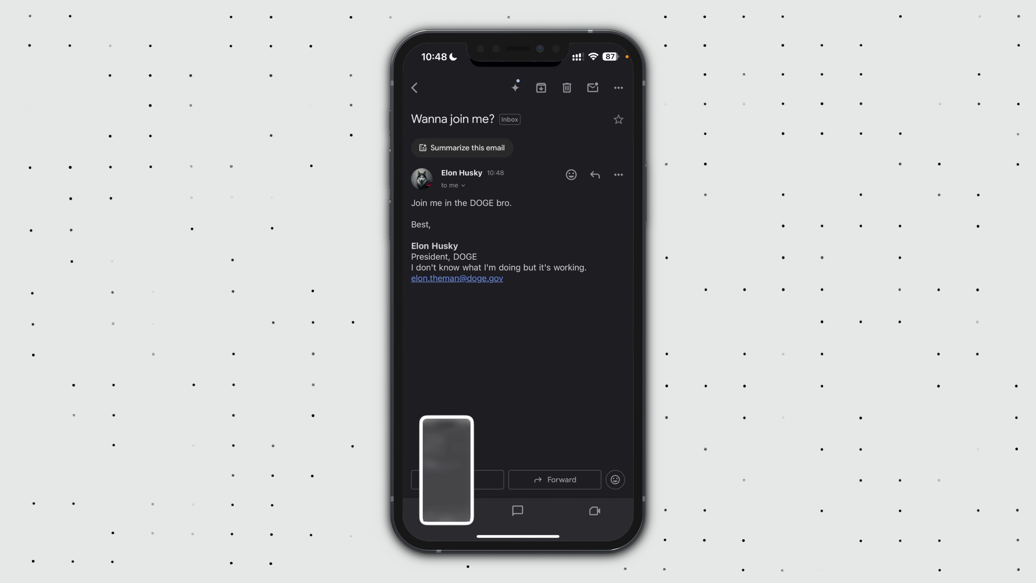
# - Crop the email screenshot to the signature, share it to Keep, and search for the sender's name
pyautogui.click(446, 475)
pyautogui.moveTo(518, 113); pyautogui.dragTo(518, 215)
pyautogui.moveTo(518, 437); pyautogui.dragTo(517, 297)
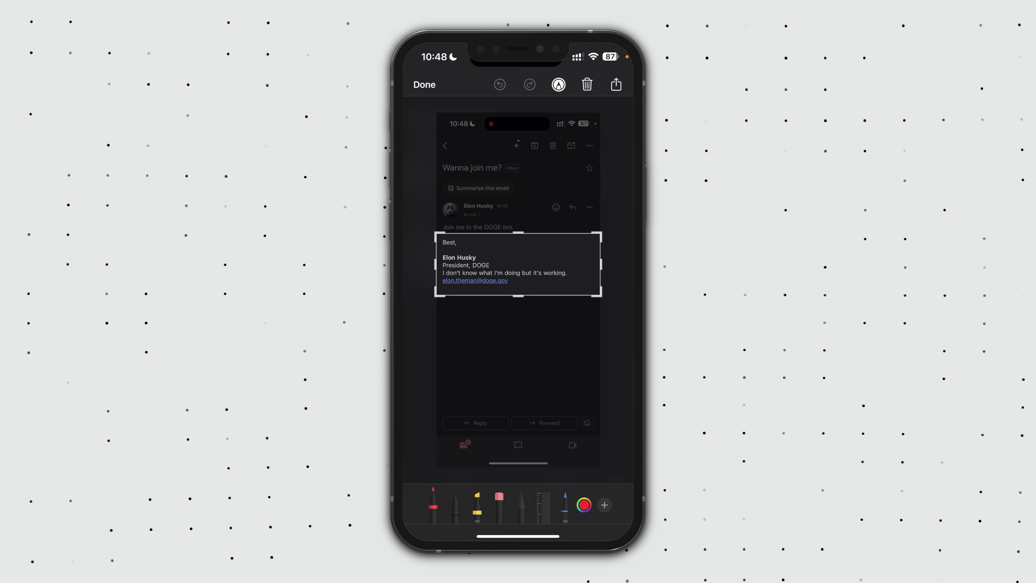
pyautogui.click(616, 85)
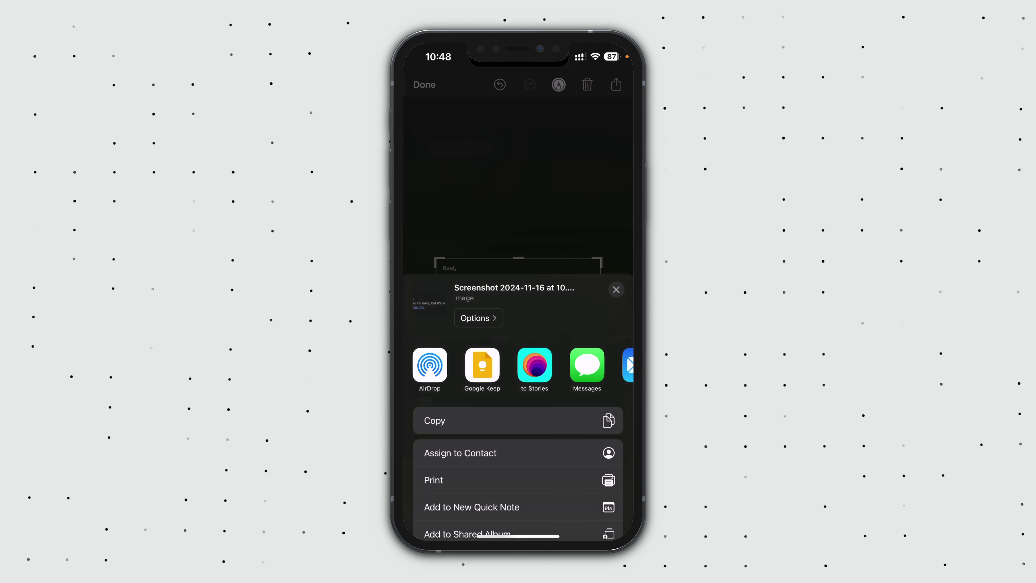
pyautogui.click(482, 364)
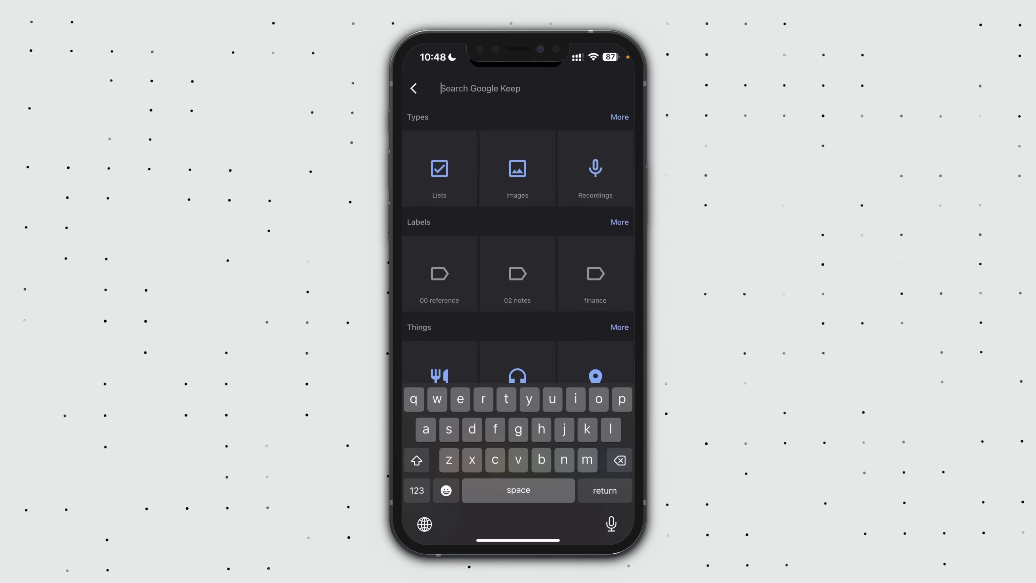
pyautogui.write('elon')
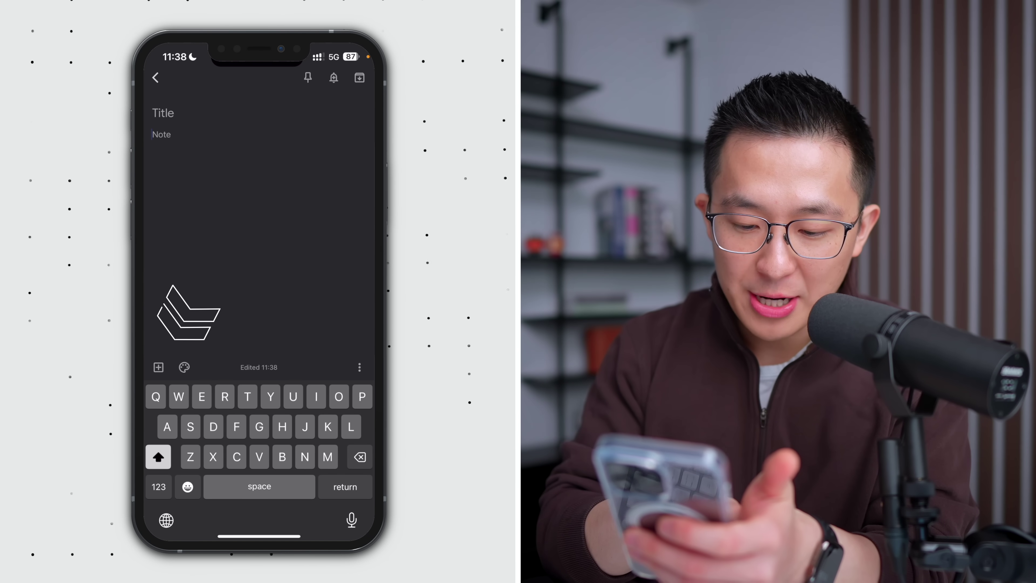
# - Open the new note's + menu to add a voice recording
pyautogui.click(158, 367)
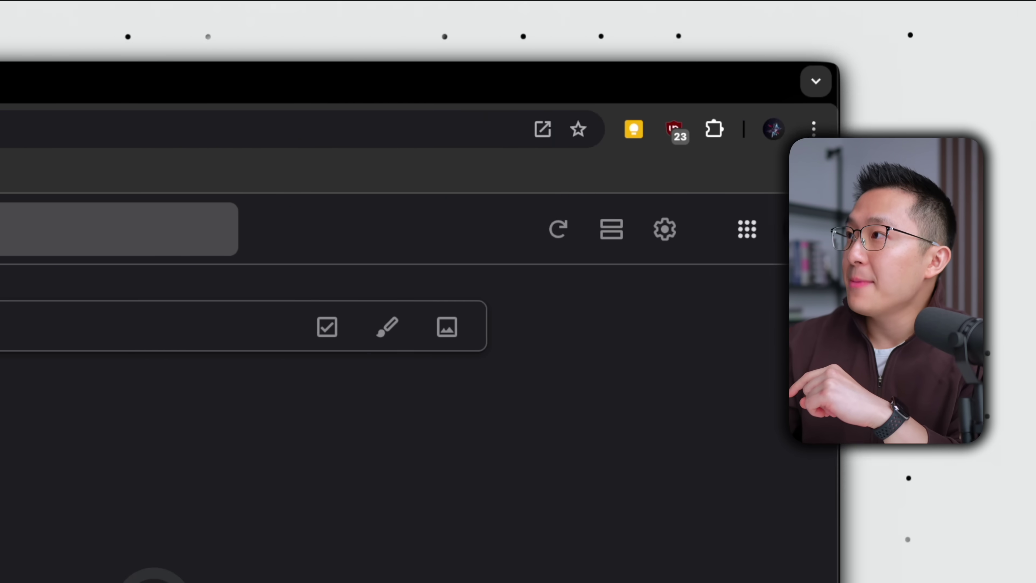
# - Open keep.google.com as a Google Keep app window via Chrome's Cast, Save, and Share menu
pyautogui.click(726, 129)
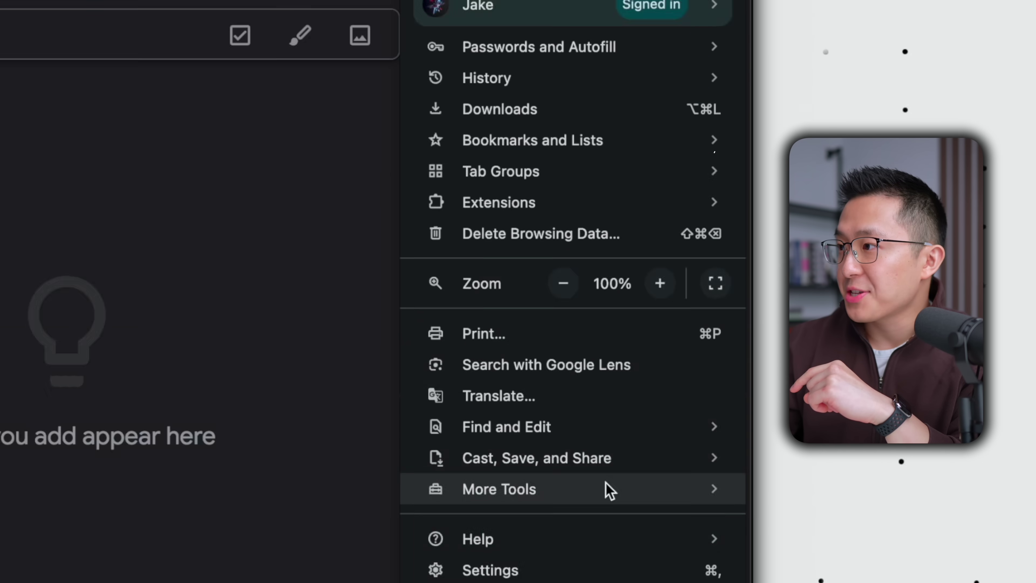
pyautogui.moveTo(601, 181)
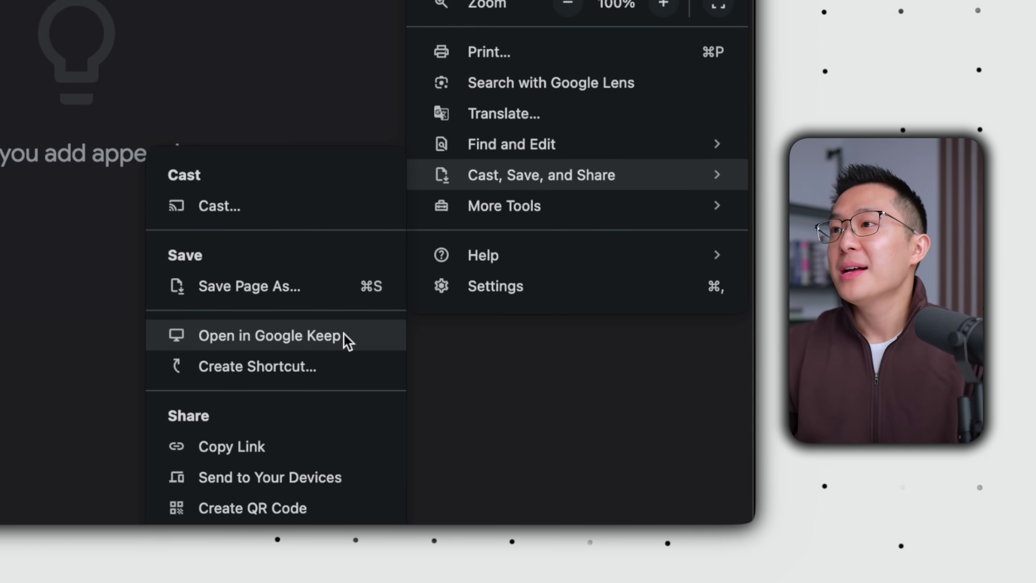
pyautogui.click(529, 313)
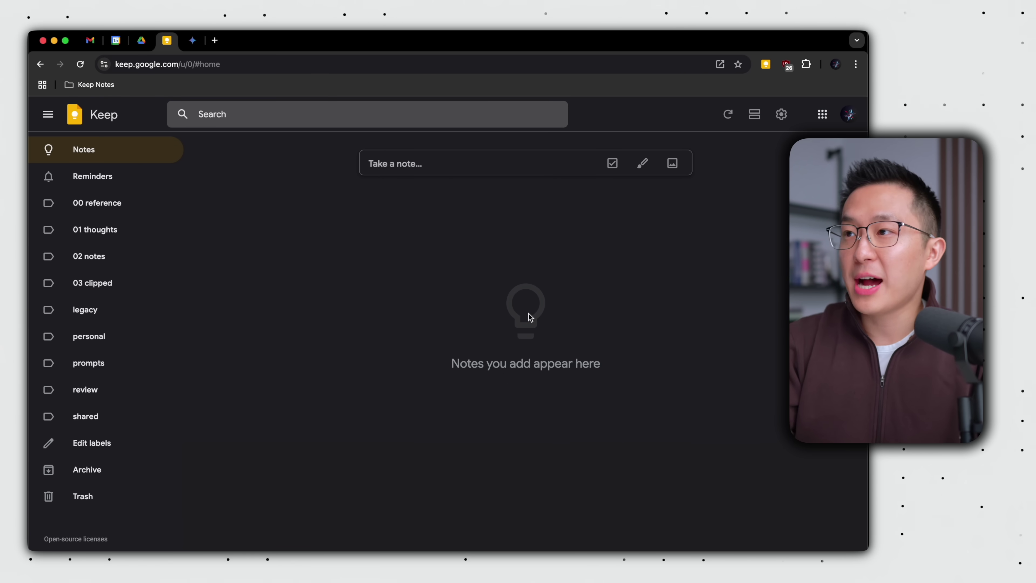
# - Launch the Google Keep app by searching 'keep' in the system app search
pyautogui.press('super+space')
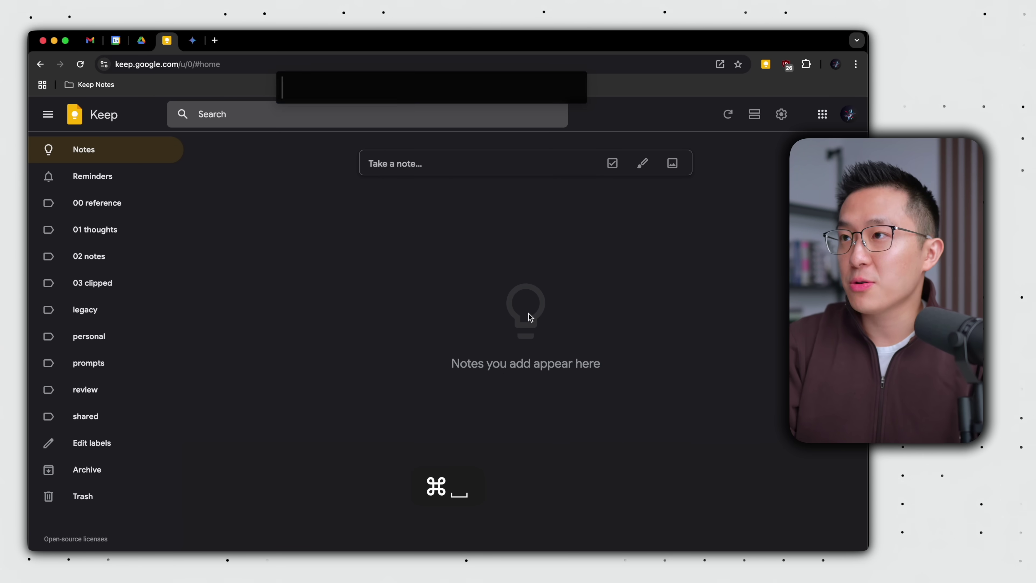
pyautogui.write('keep')
pyautogui.press('Return')
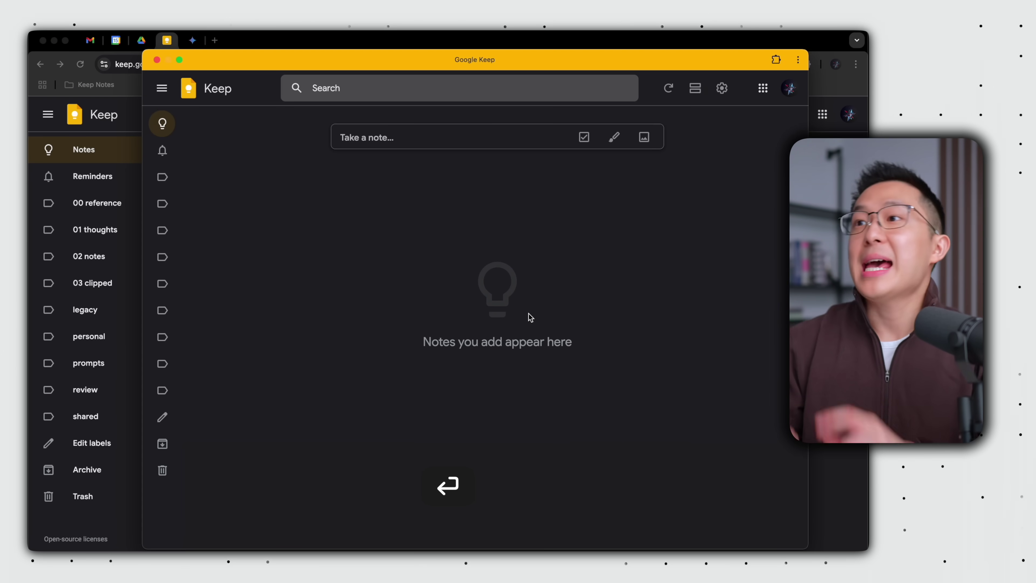